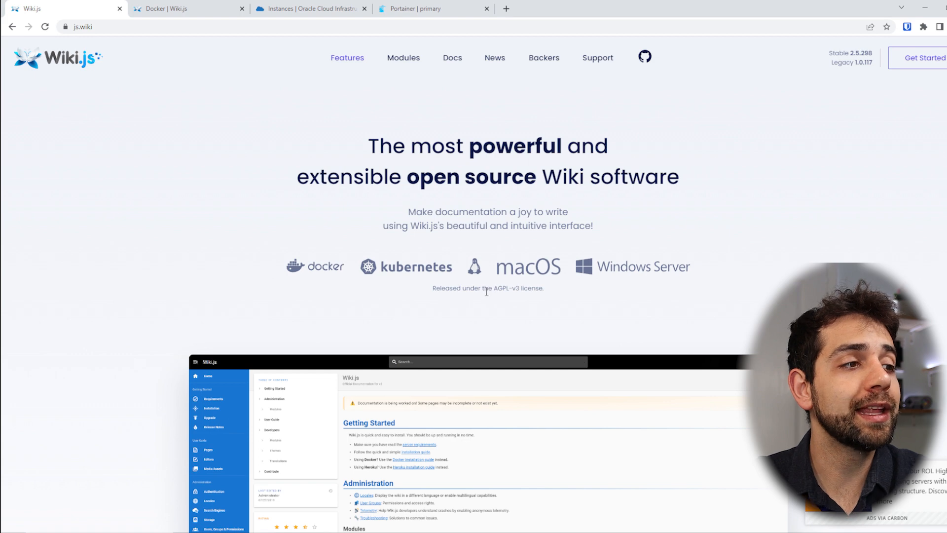
- Review the Wiki.js home page's license, feature highlights and the Editors, History and Localization feature categories
drag(496, 289, 552, 316)
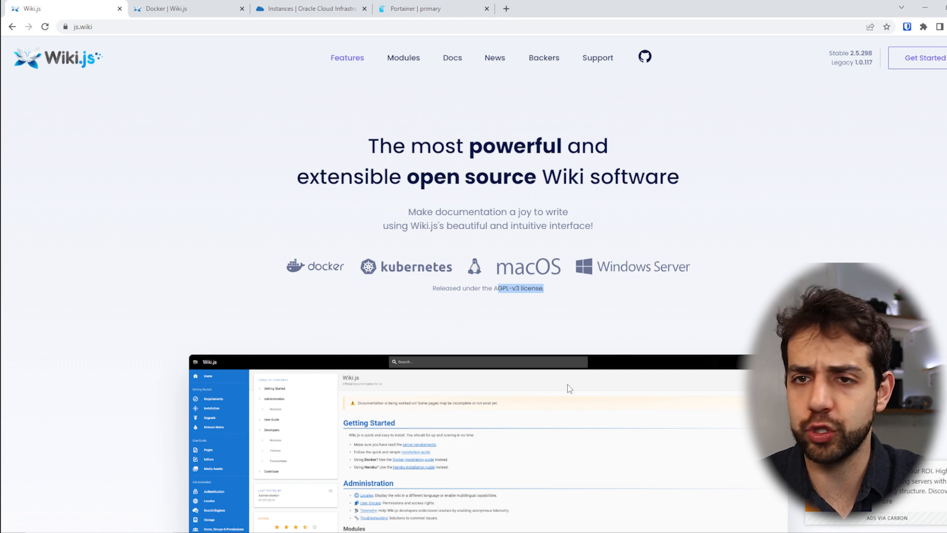
scroll(569, 388, down, 5)
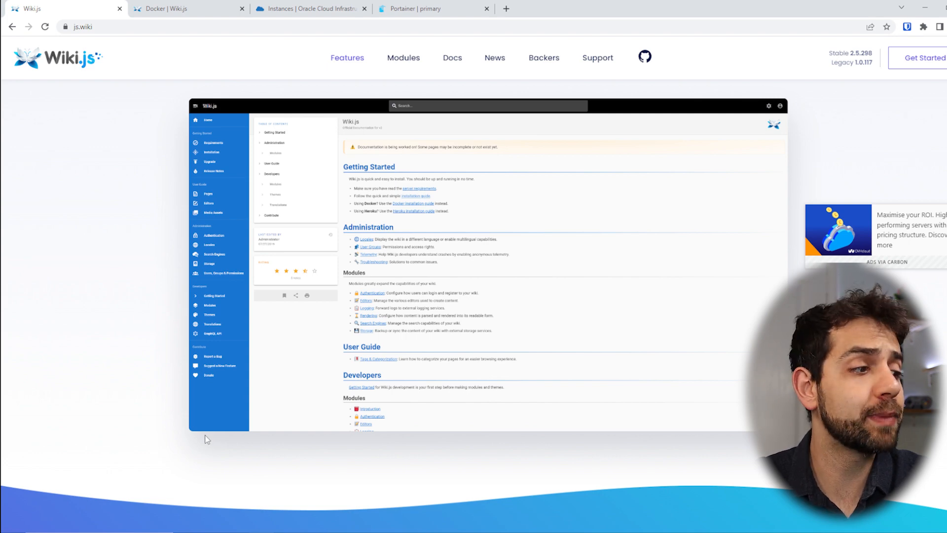
scroll(220, 431, down, 10)
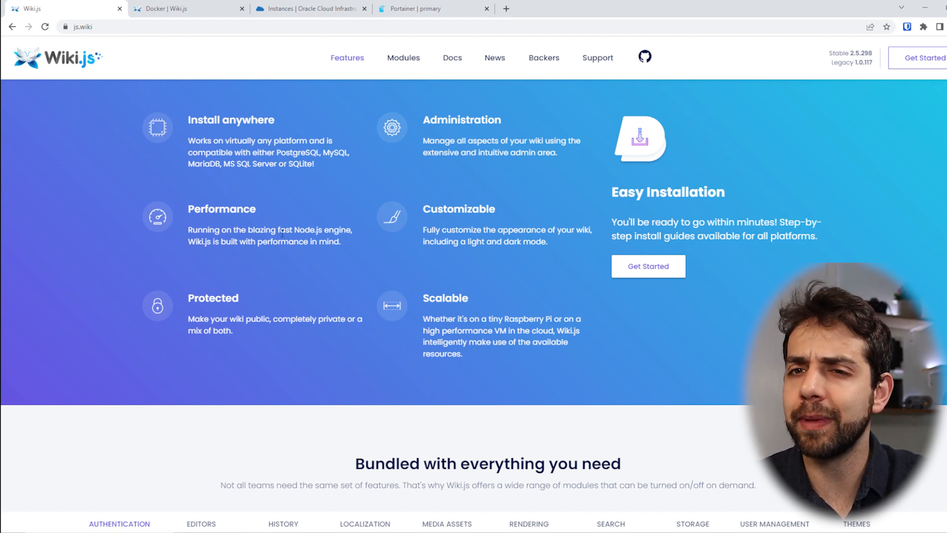
scroll(288, 235, down, 8)
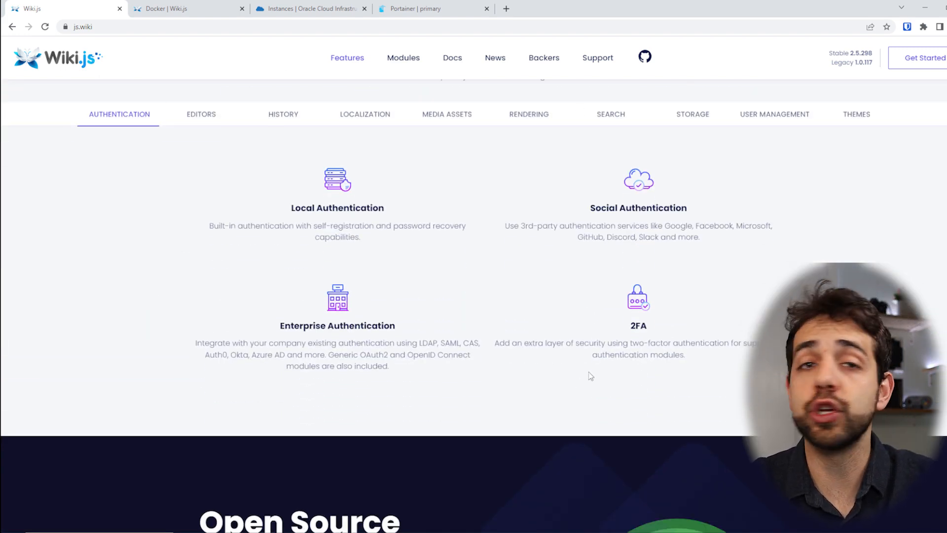
click(204, 116)
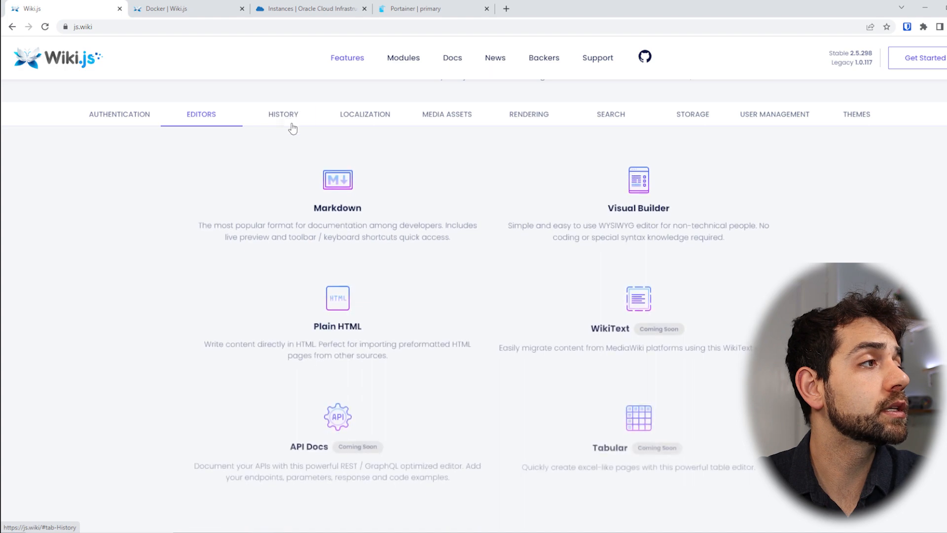
click(290, 120)
click(380, 116)
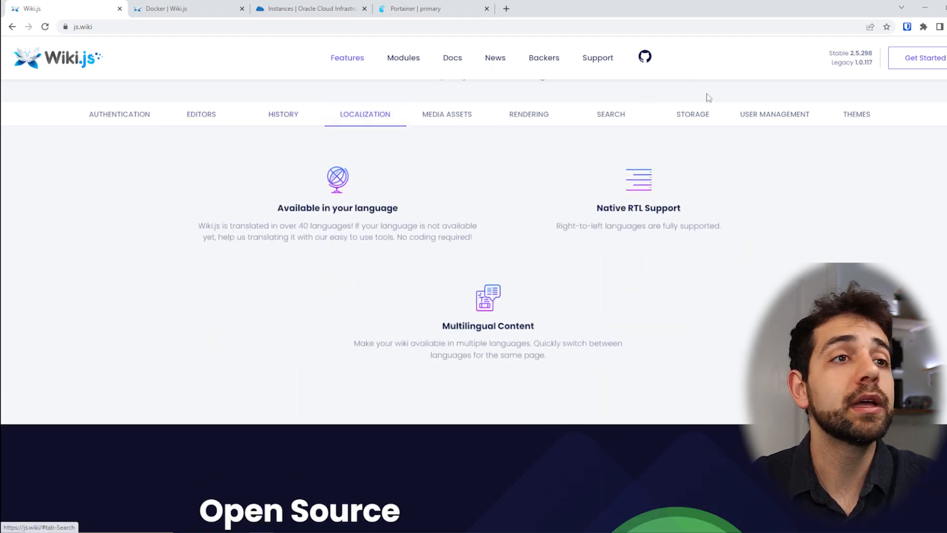
- Examine the open-source, integrations and Get Started hosting sections of the Wiki.js home page
scroll(827, 194, down, 7)
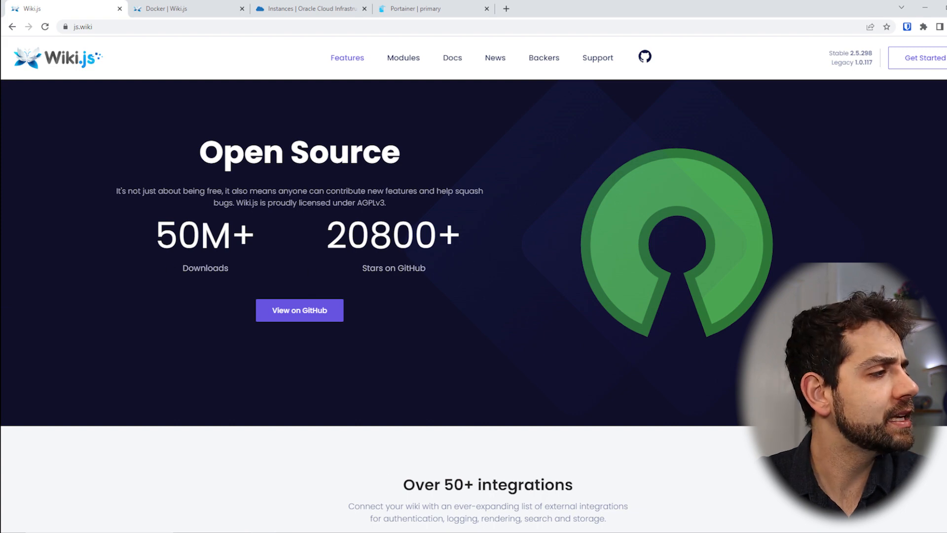
scroll(383, 276, down, 5)
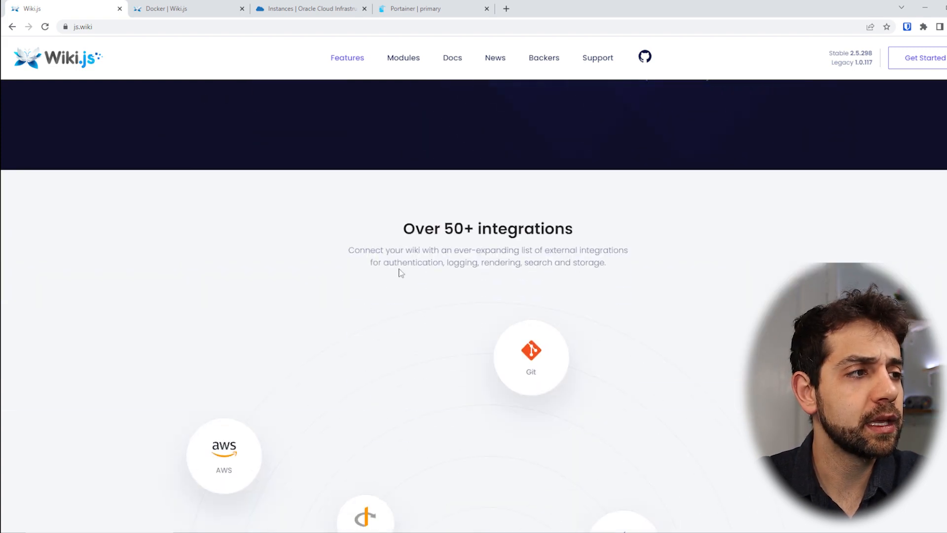
scroll(609, 369, down, 4)
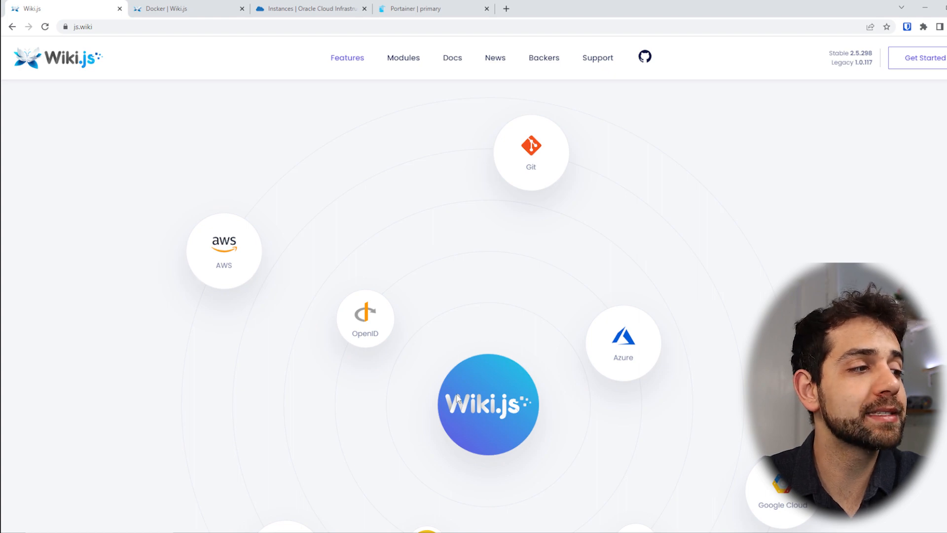
scroll(457, 398, down, 3)
scroll(274, 332, down, 2)
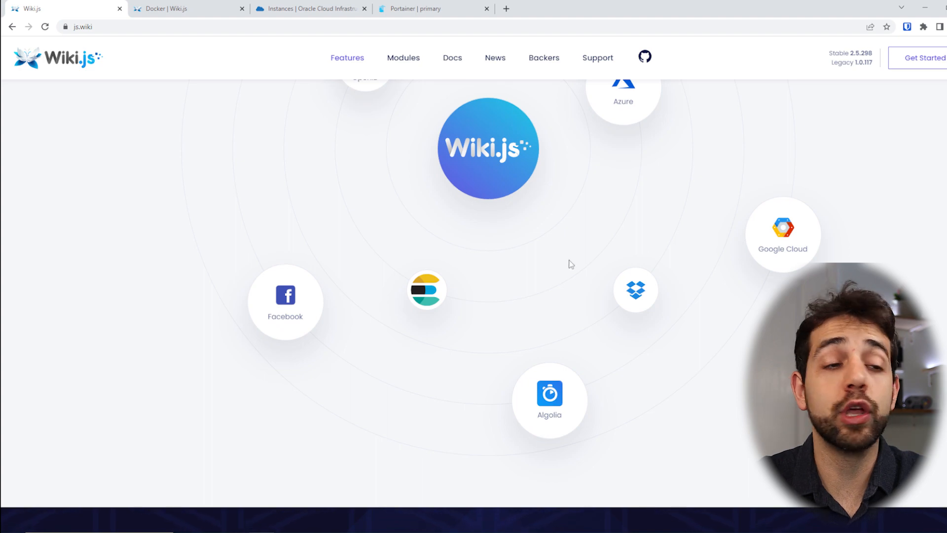
scroll(553, 295, down, 7)
scroll(553, 295, down, 8)
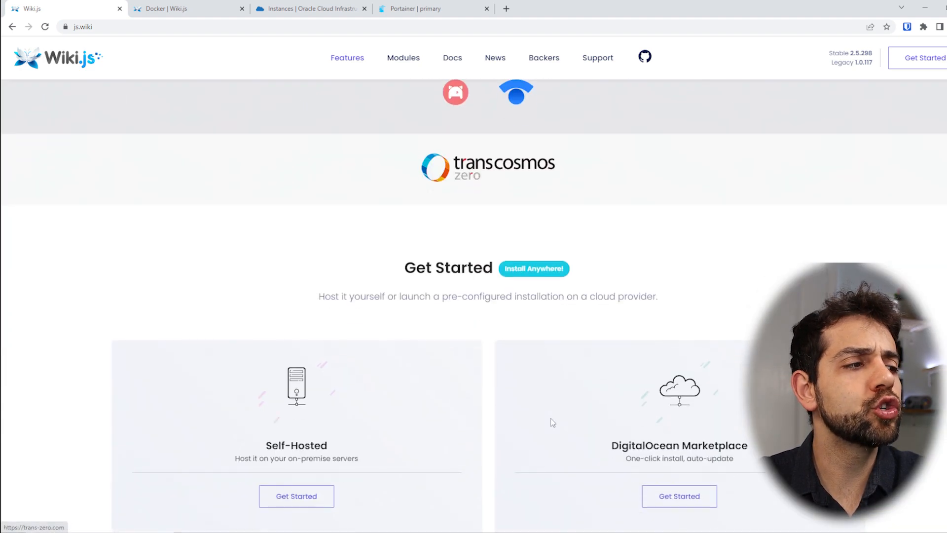
scroll(306, 354, down, 4)
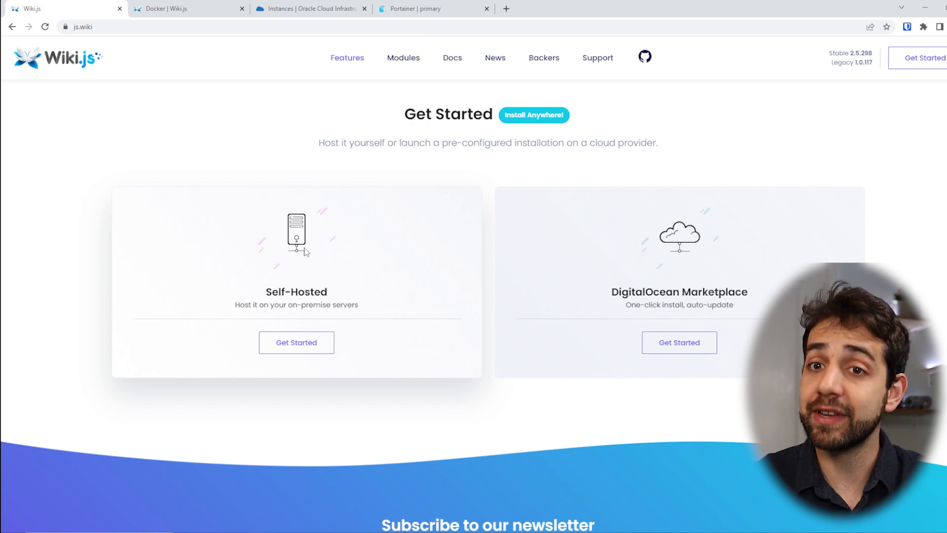
- Check the Oracle Cloud instance's details and the container list in Portainer
click(351, 5)
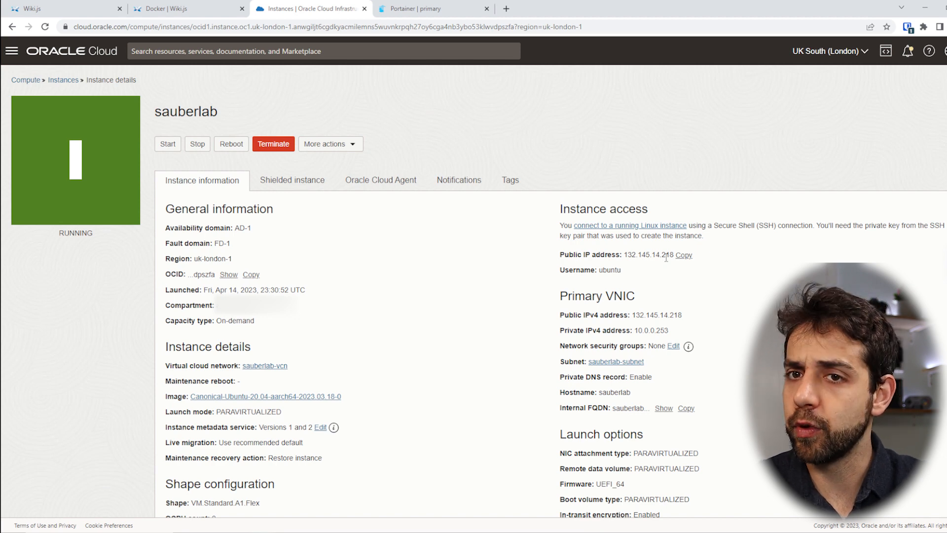
click(468, 8)
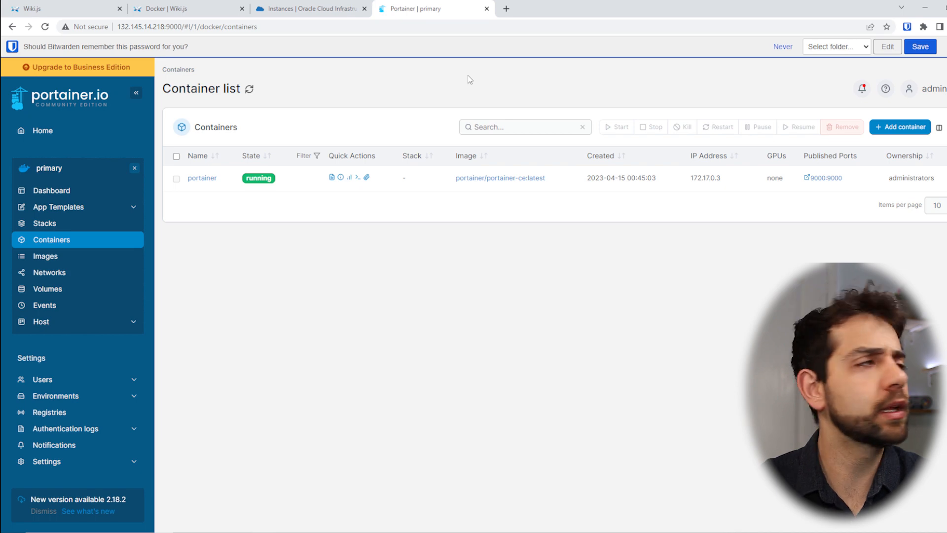
- Read the Wiki.js Docker installation documentation on database environment variables, HTTPS, high availability and the example run commands
click(190, 9)
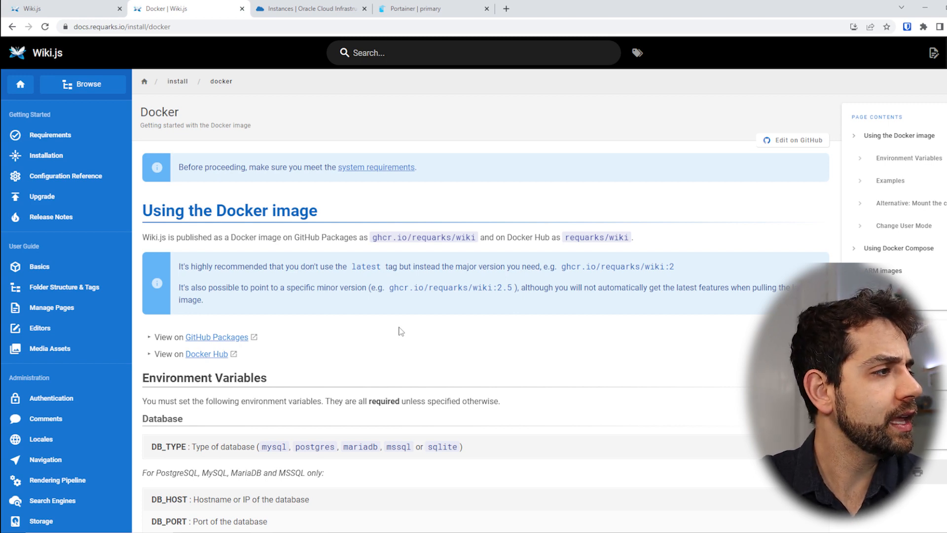
scroll(390, 323, down, 4)
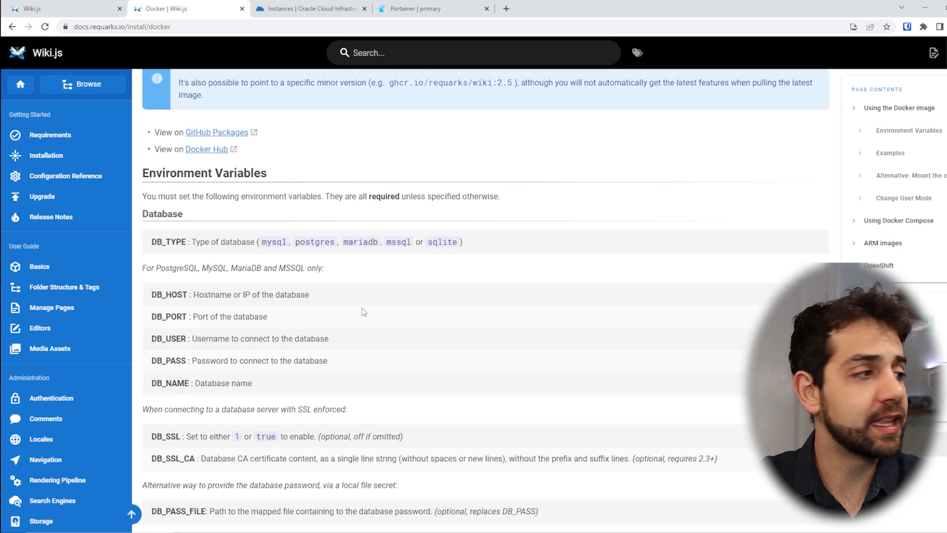
scroll(365, 313, down, 1)
drag(173, 243, 341, 340)
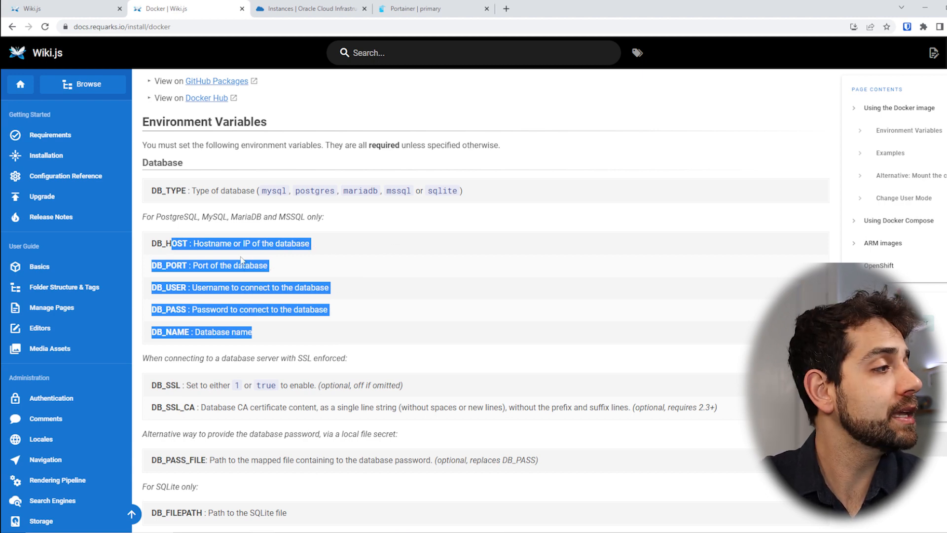
click(197, 277)
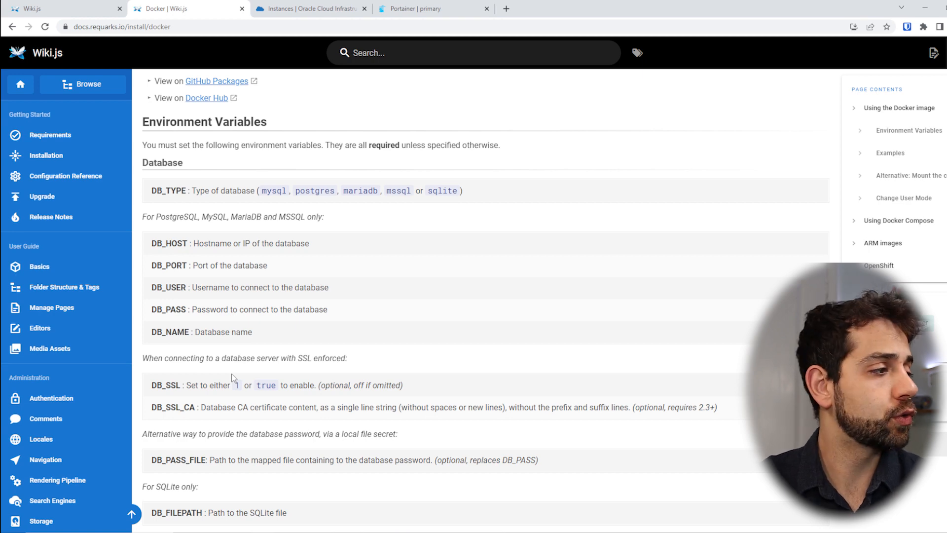
scroll(342, 250, down, 9)
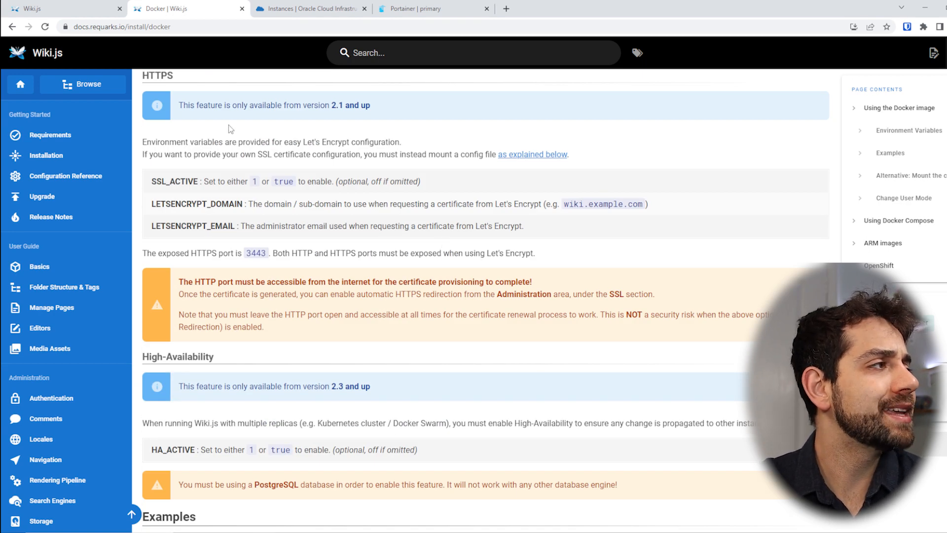
drag(140, 75, 186, 79)
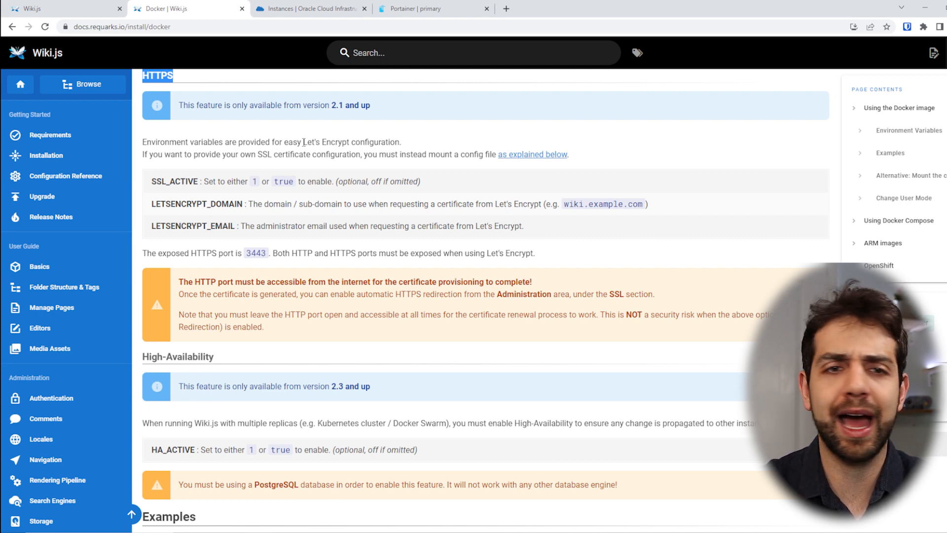
scroll(306, 144, down, 2)
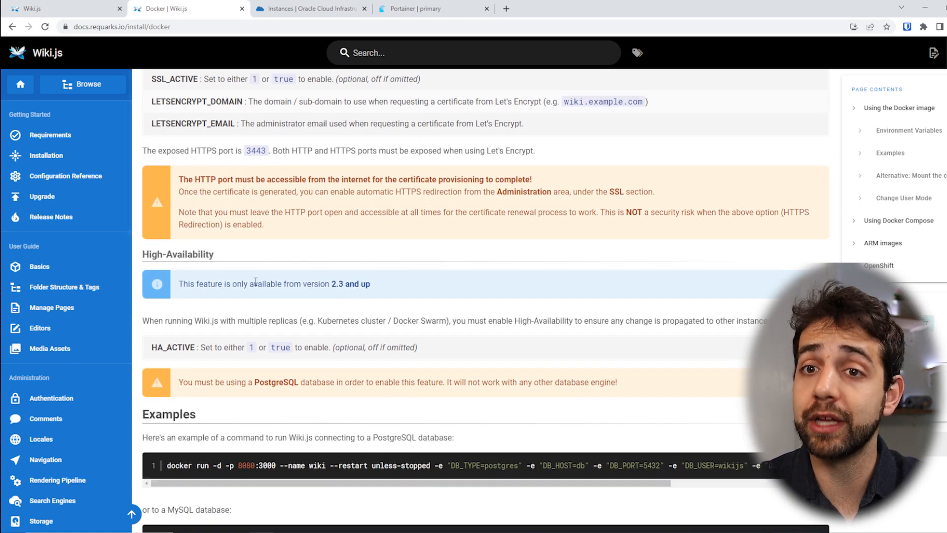
scroll(256, 281, down, 5)
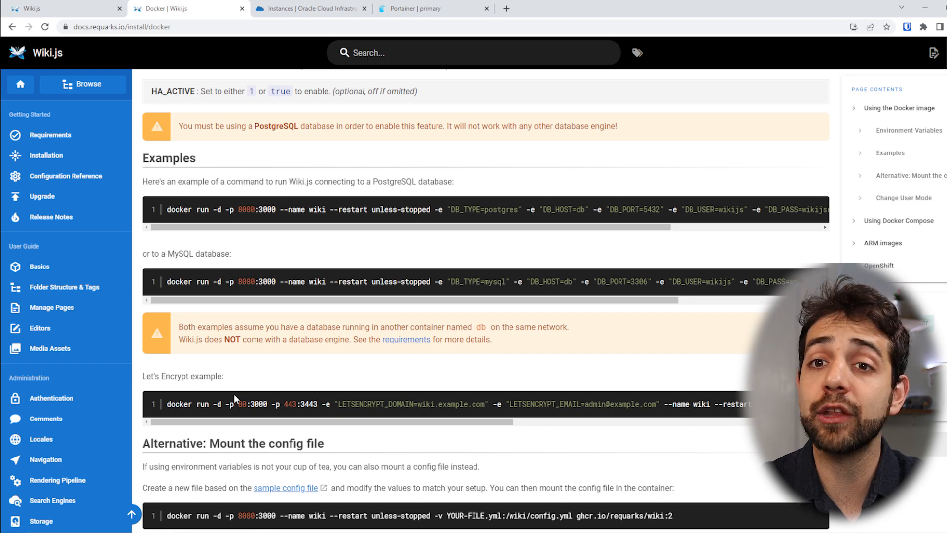
- Copy the full example Docker Compose file for Wiki.js with PostgreSQL from the Using Docker Compose section
scroll(234, 394, down, 12)
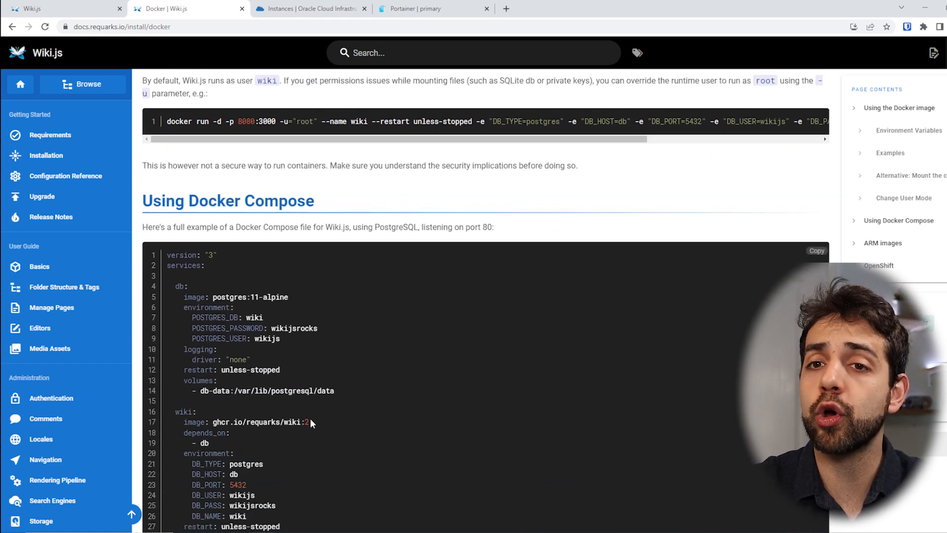
scroll(310, 418, down, 2)
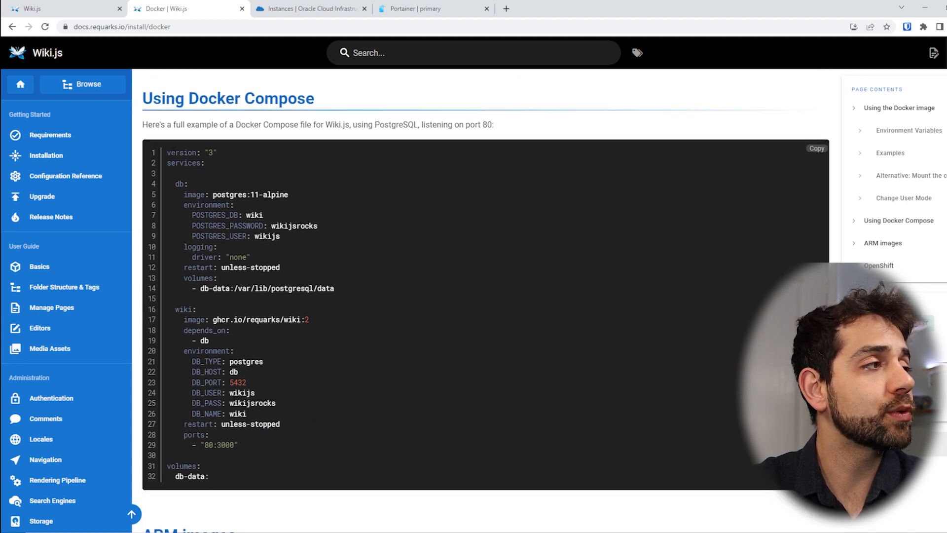
drag(169, 153, 234, 157)
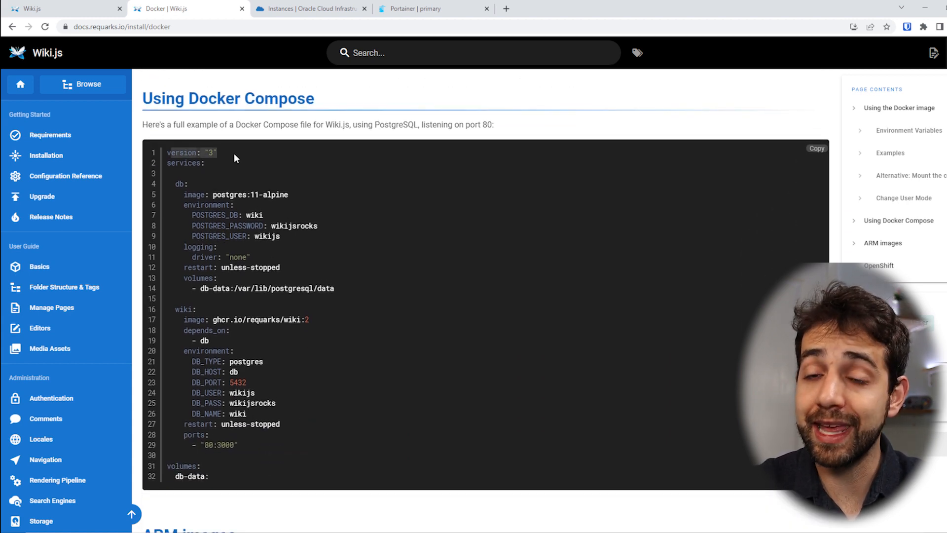
drag(233, 488, 164, 138)
key(ctrl+c)
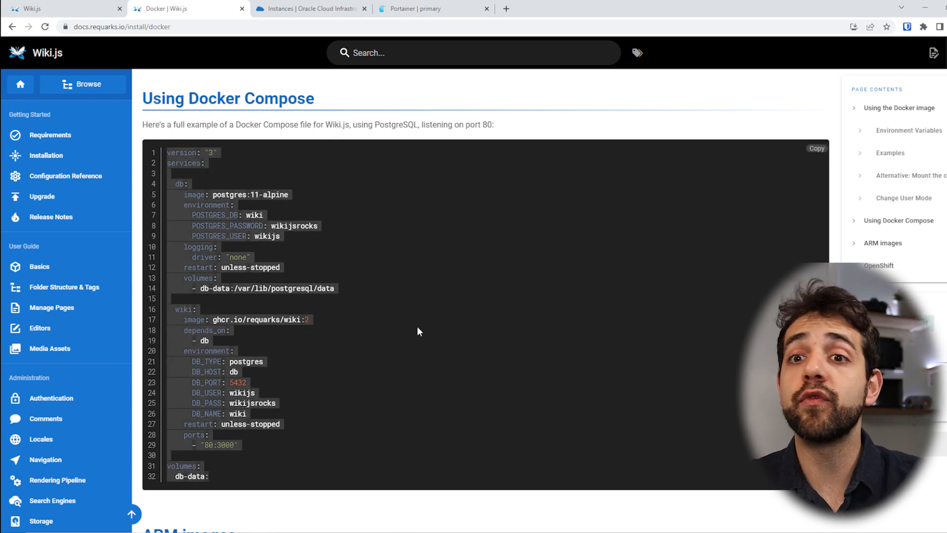
- Switch to Portainer and start a new stack named wikijs with the copied Docker Compose file in the web editor
click(420, 9)
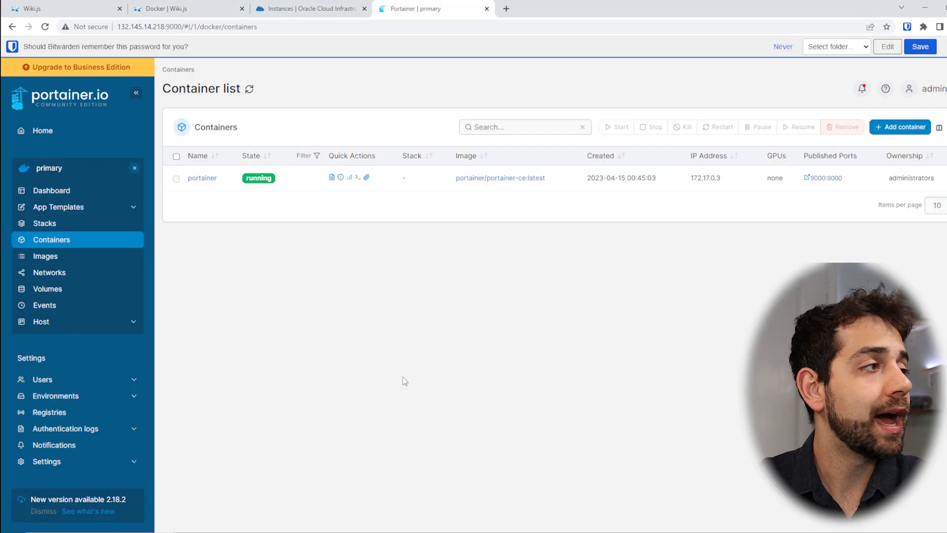
click(45, 225)
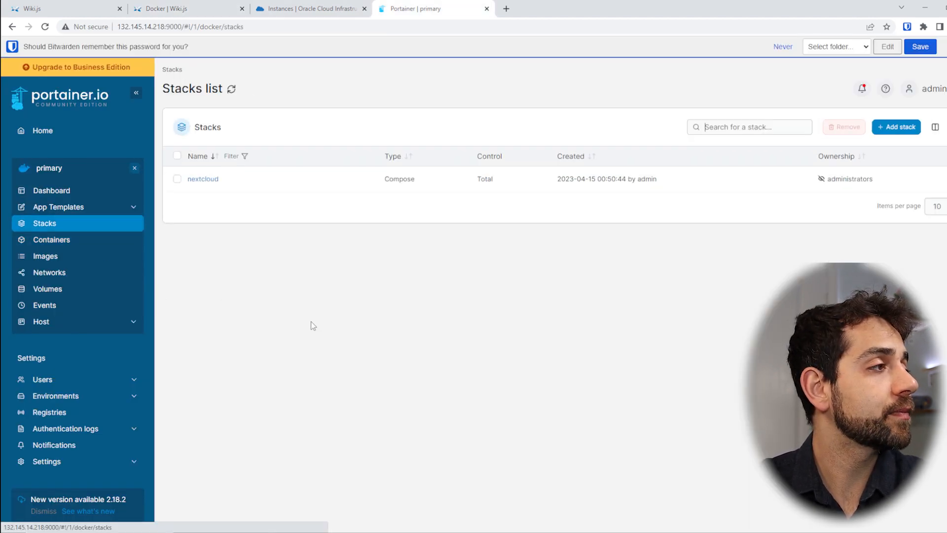
click(899, 128)
click(473, 352)
key(ctrl+v)
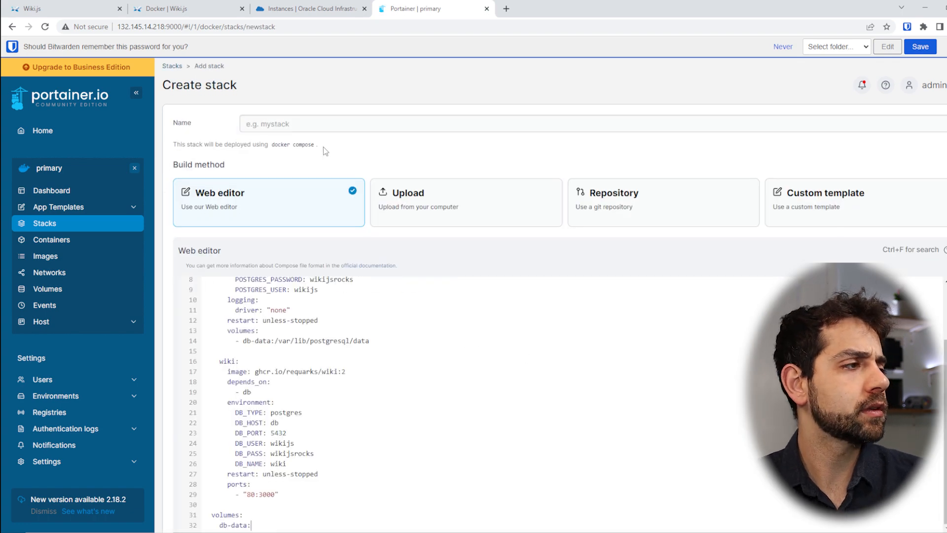
click(328, 129)
text(wikijs)
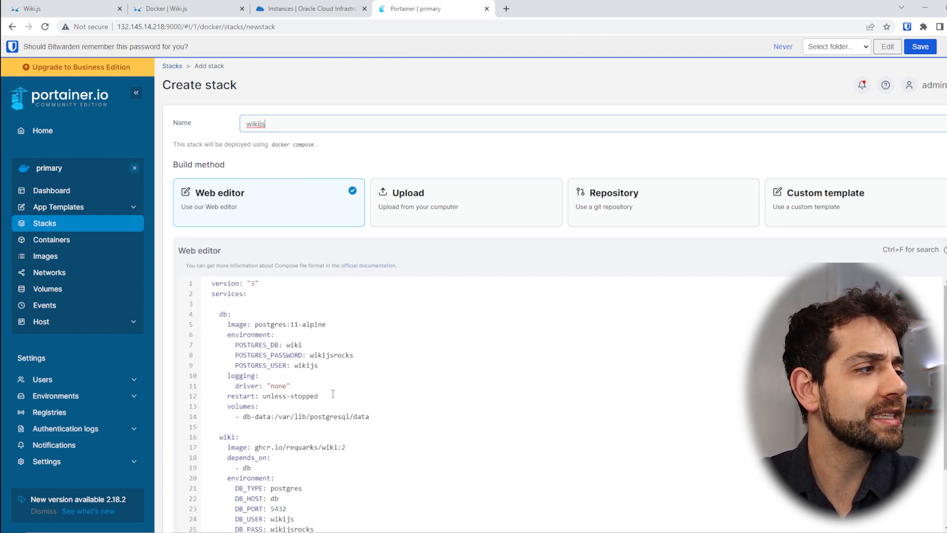
- Examine the db service in the pasted compose file, including its image, Postgres environment variables, logging driver and restart policy
scroll(329, 395, up, 2)
scroll(336, 233, down, 2)
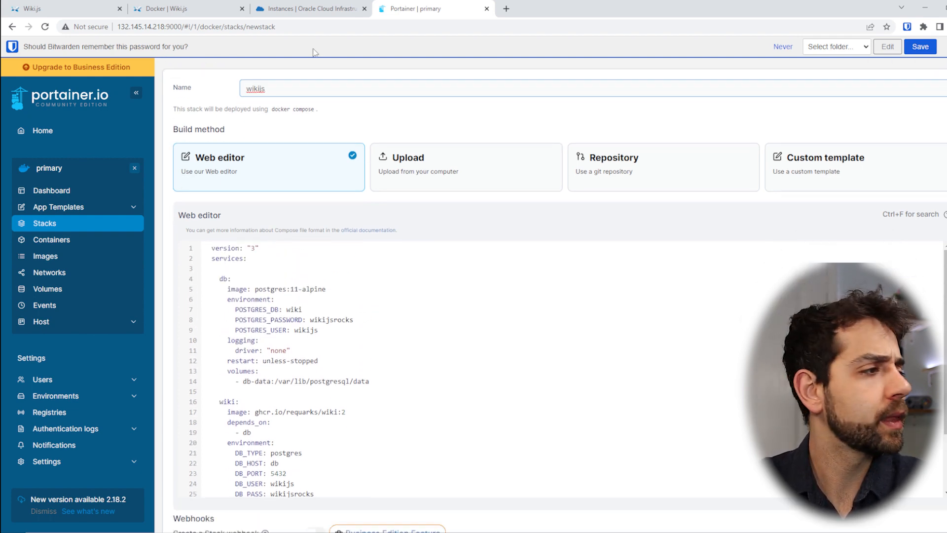
drag(255, 222, 327, 221)
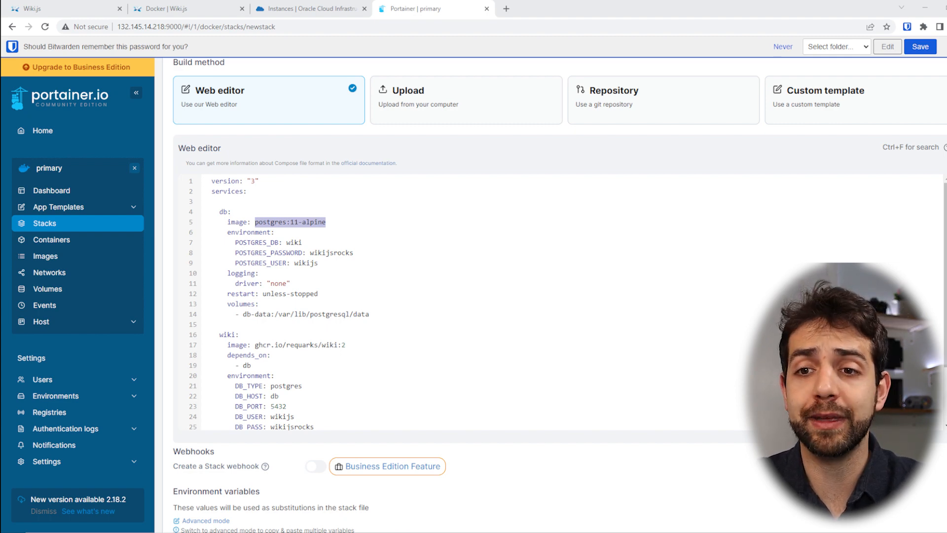
drag(267, 243, 315, 245)
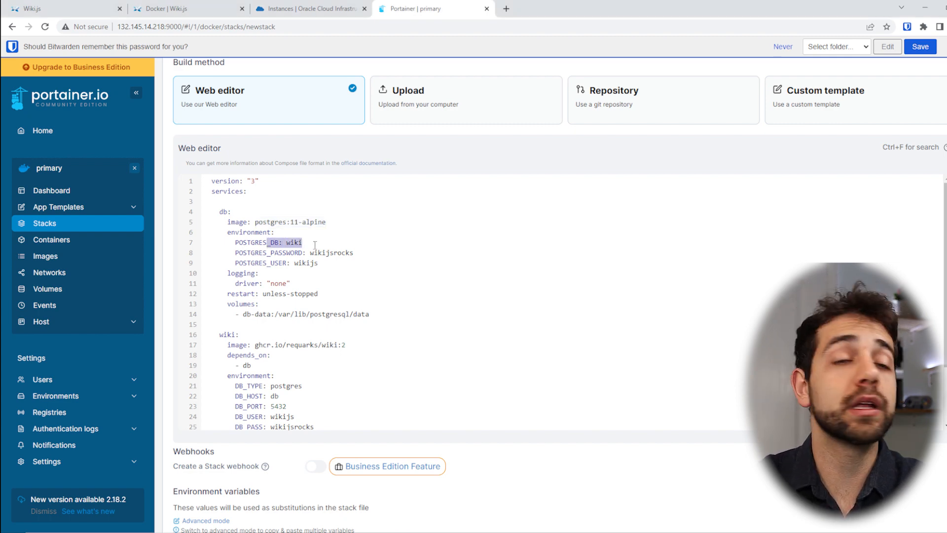
drag(271, 253, 319, 263)
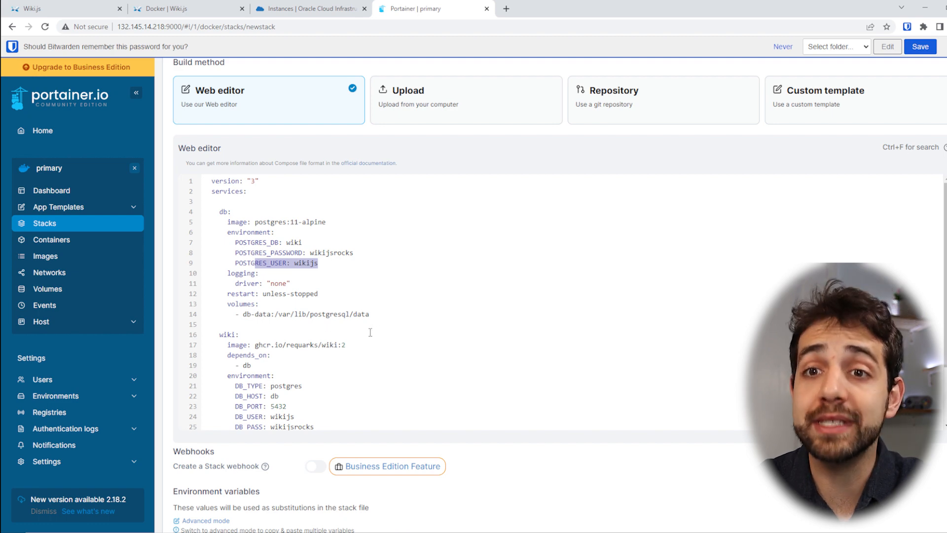
drag(251, 284, 317, 293)
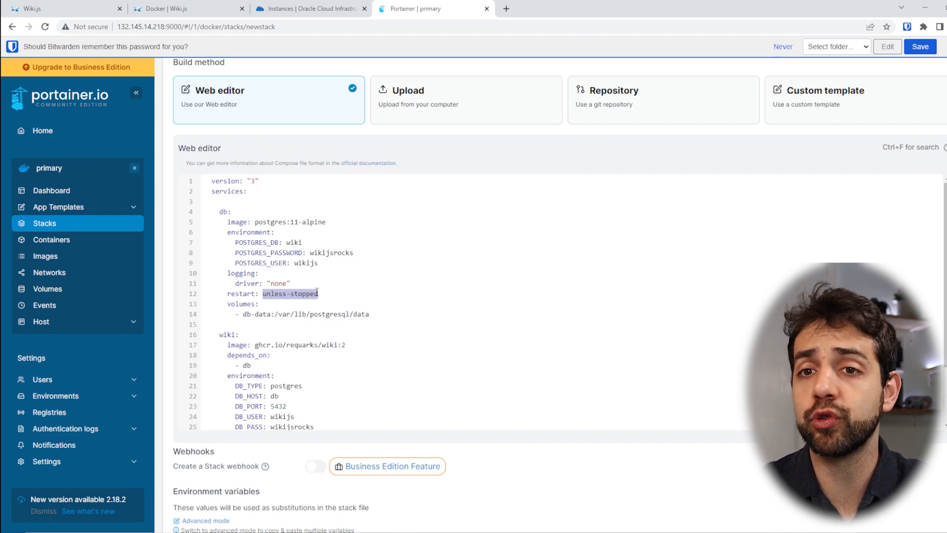
- Prefix the db service's db-data volume source with the host path /mnt/docker/ in the compose file
scroll(317, 291, down, 2)
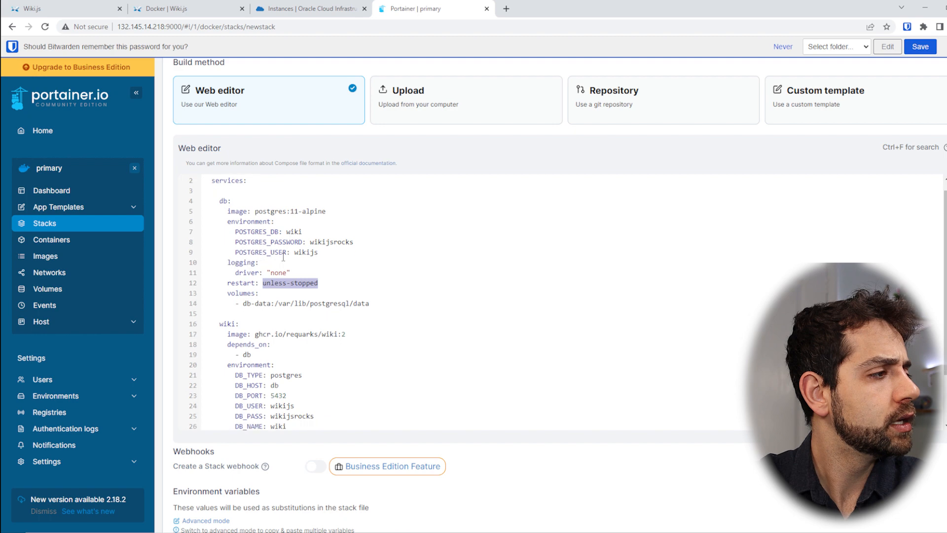
drag(243, 238, 397, 240)
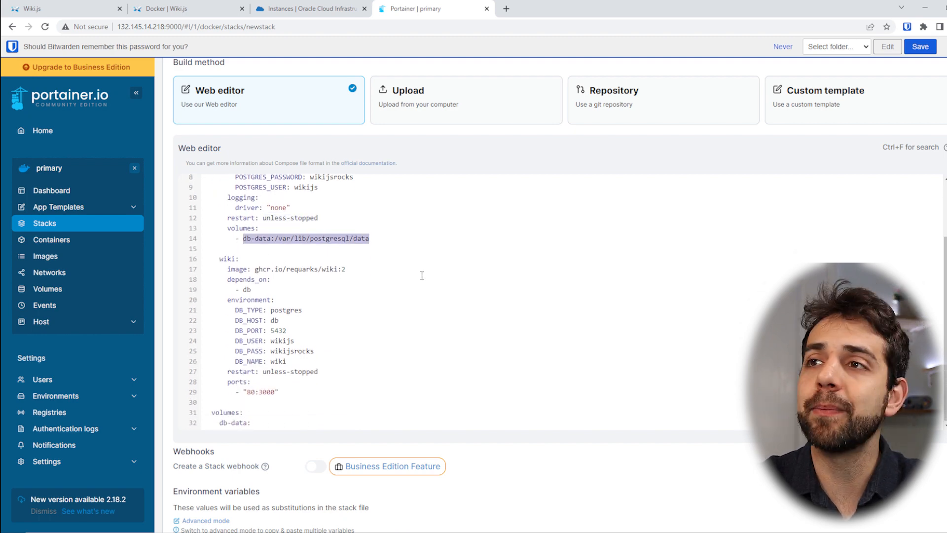
scroll(421, 275, up, 2)
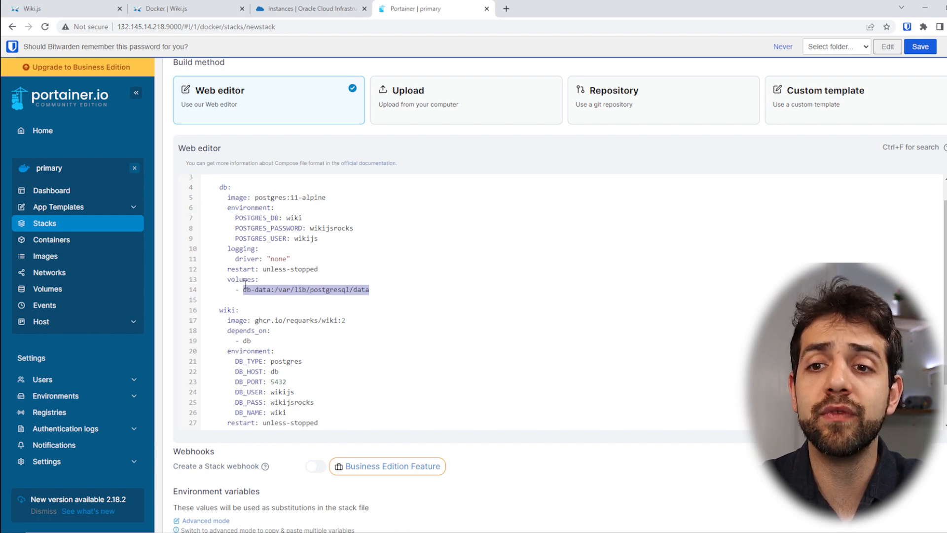
click(245, 288)
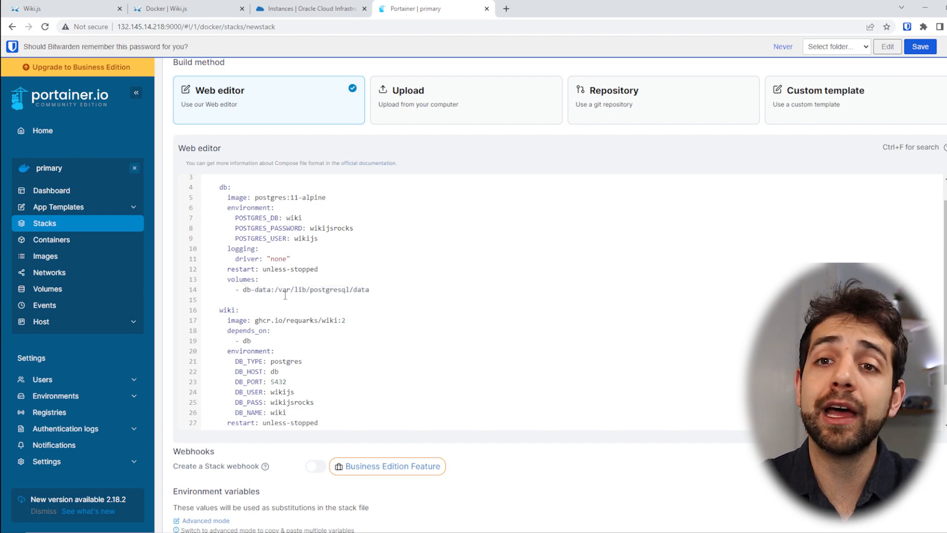
text(/mnt/docker)
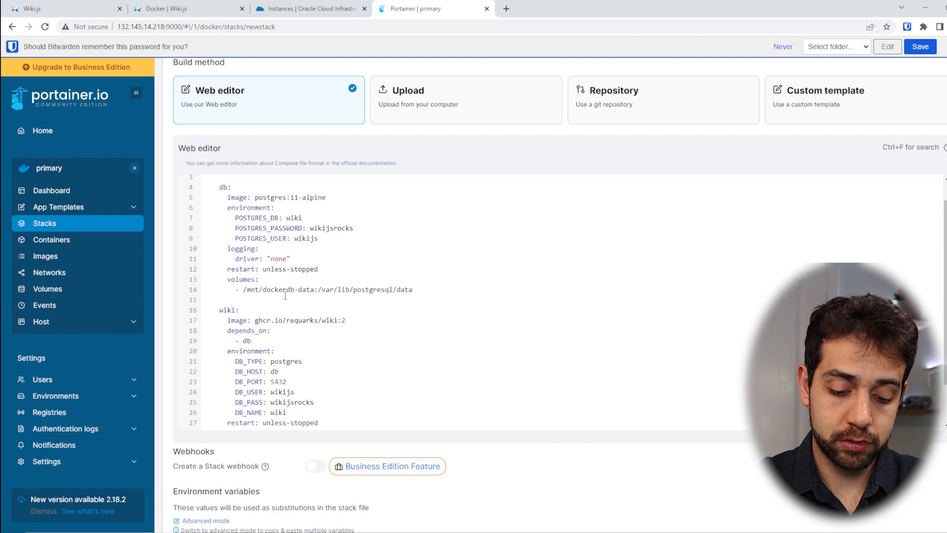
text(/)
- Insert the stack name as a subfolder in the db volume path, making it /mnt/docker/wikijs/db-data
scroll(285, 295, up, 5)
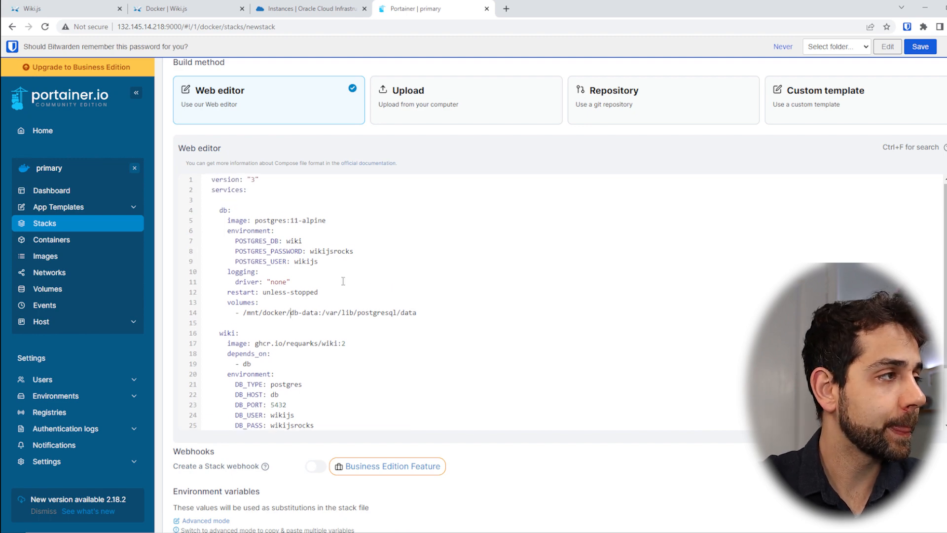
drag(287, 129, 182, 131)
key(ctrl+c)
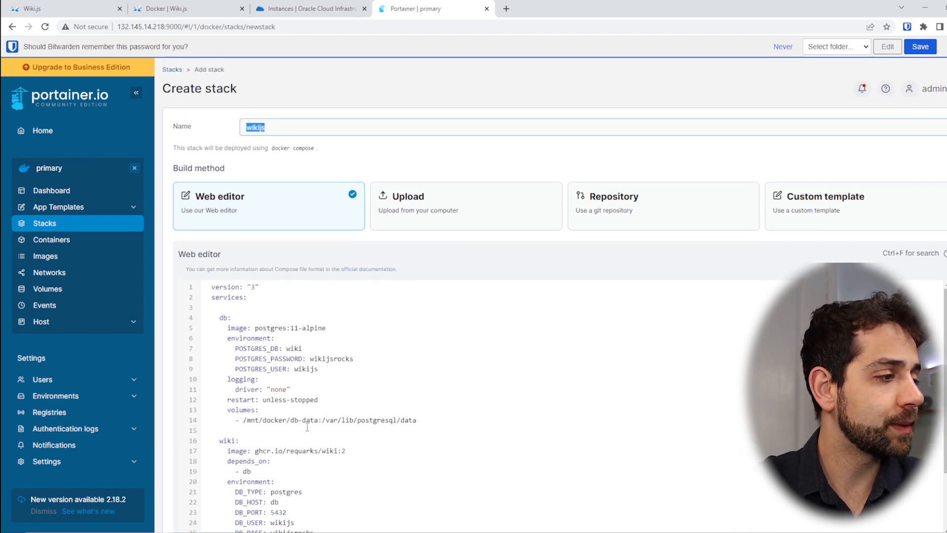
click(287, 420)
key(ctrl+v)
text(/)
click(320, 421)
drag(319, 421, 341, 421)
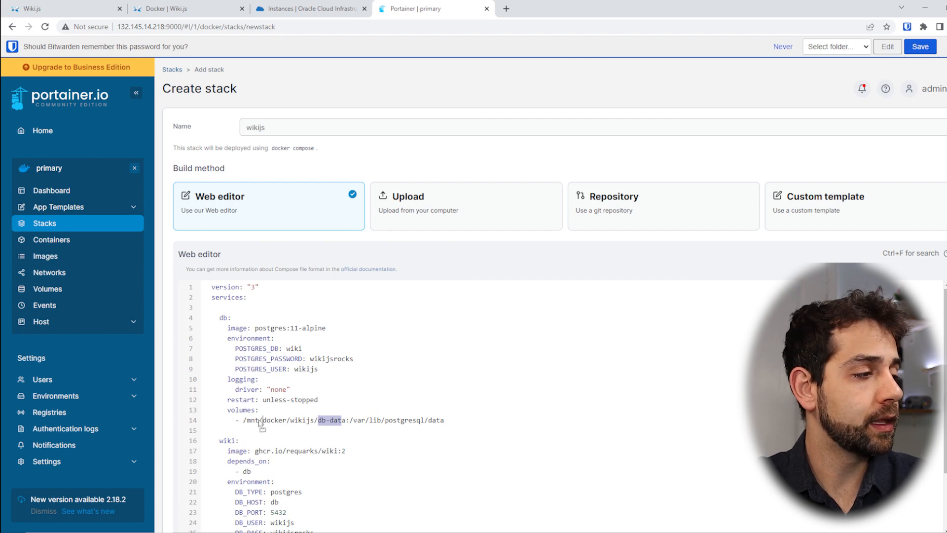
drag(243, 421, 319, 422)
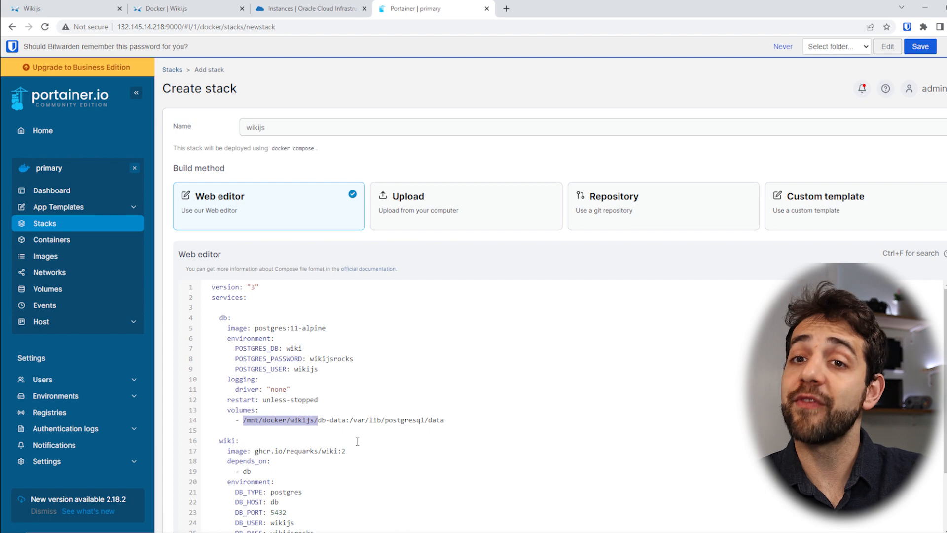
- Examine the wiki service's image, dependency on db, and database environment variables, plus the top-level db-data volume declaration
scroll(390, 424, down, 5)
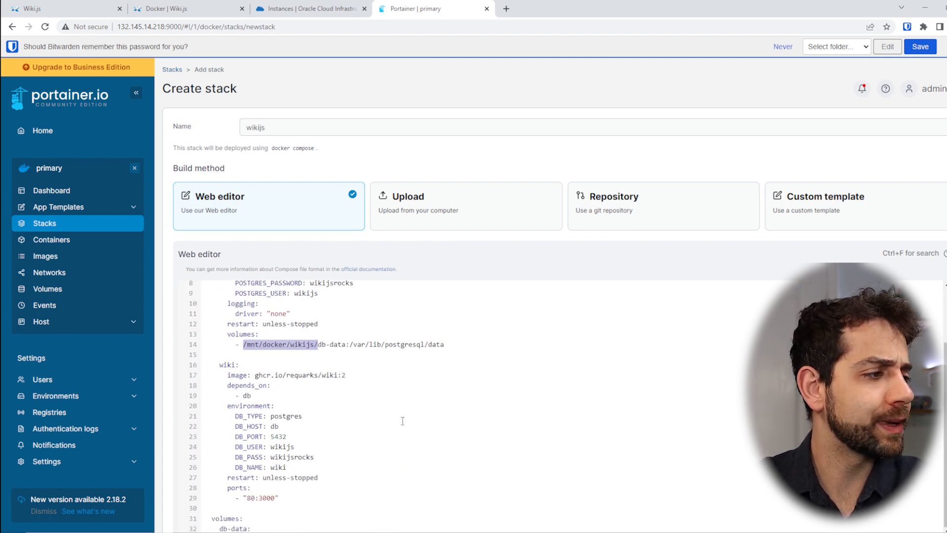
scroll(403, 426, down, 1)
drag(263, 272, 371, 270)
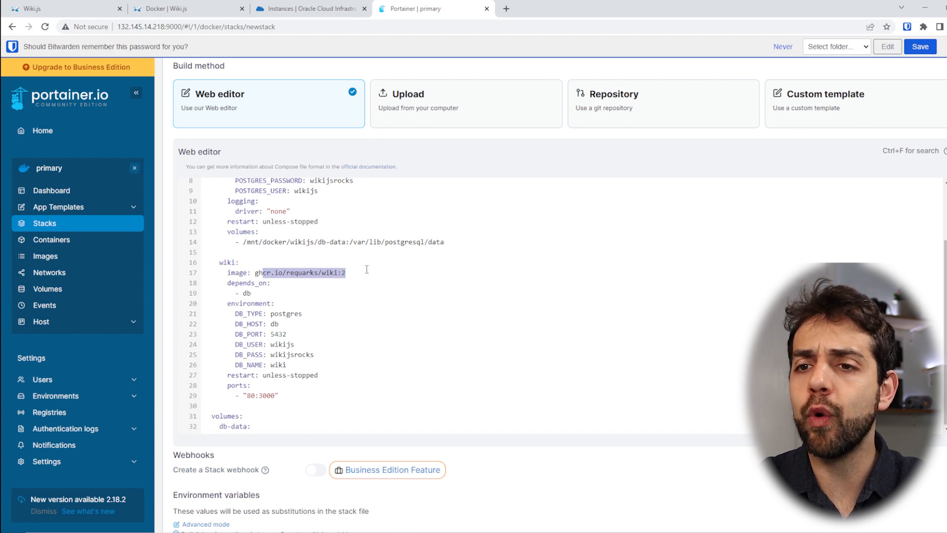
click(348, 317)
click(241, 275)
drag(240, 275, 290, 273)
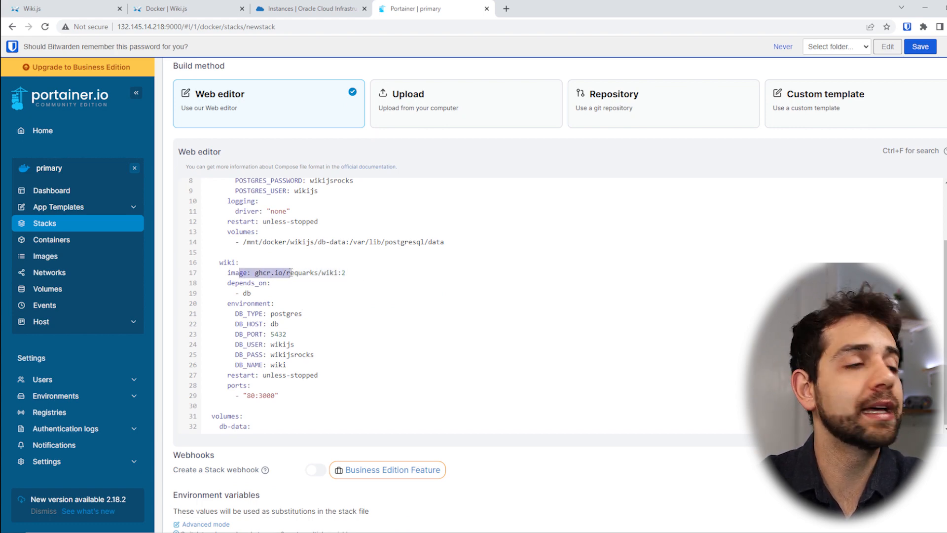
scroll(212, 264, down, 2)
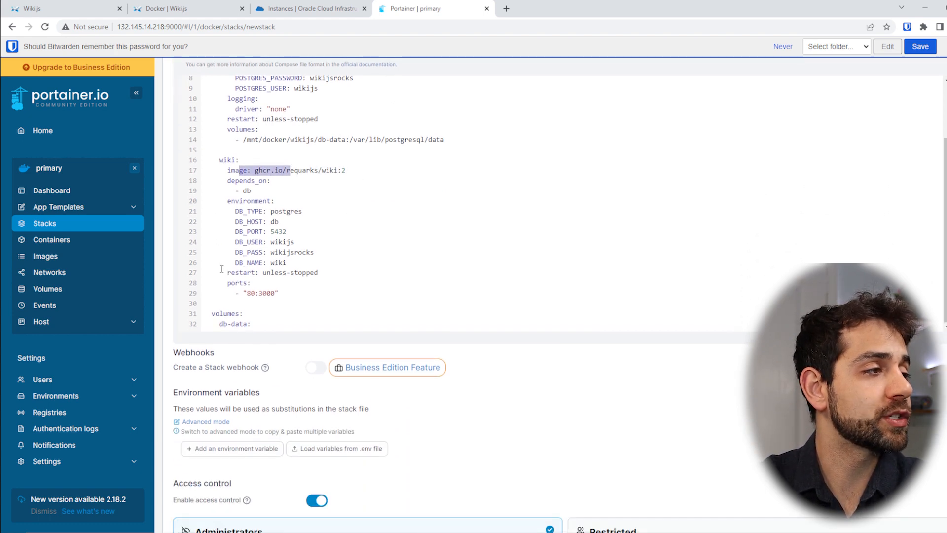
drag(242, 189, 265, 189)
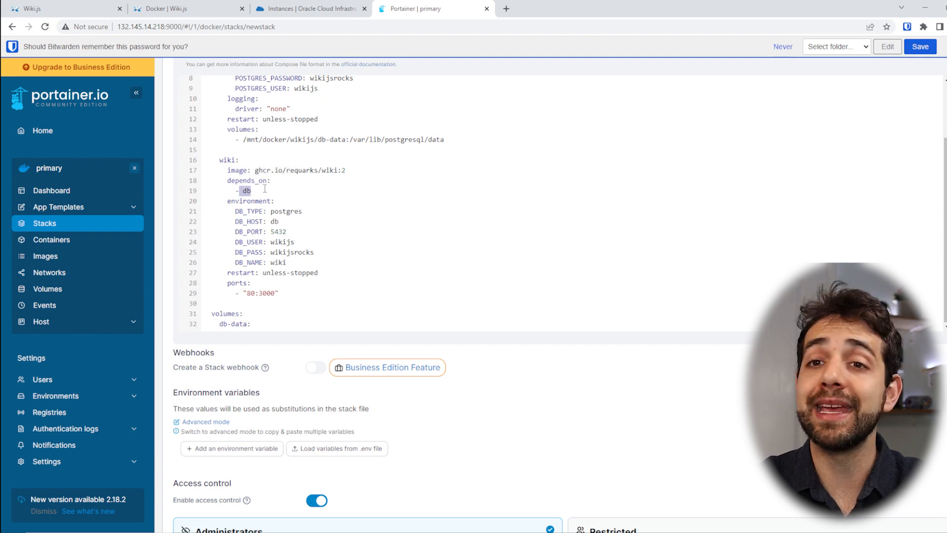
scroll(261, 163, up, 3)
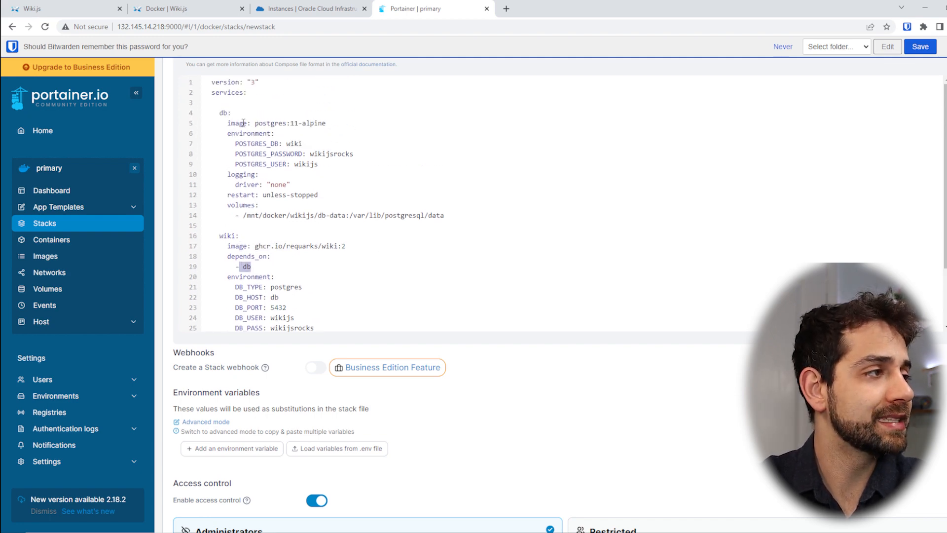
scroll(292, 190, down, 3)
drag(279, 211, 296, 212)
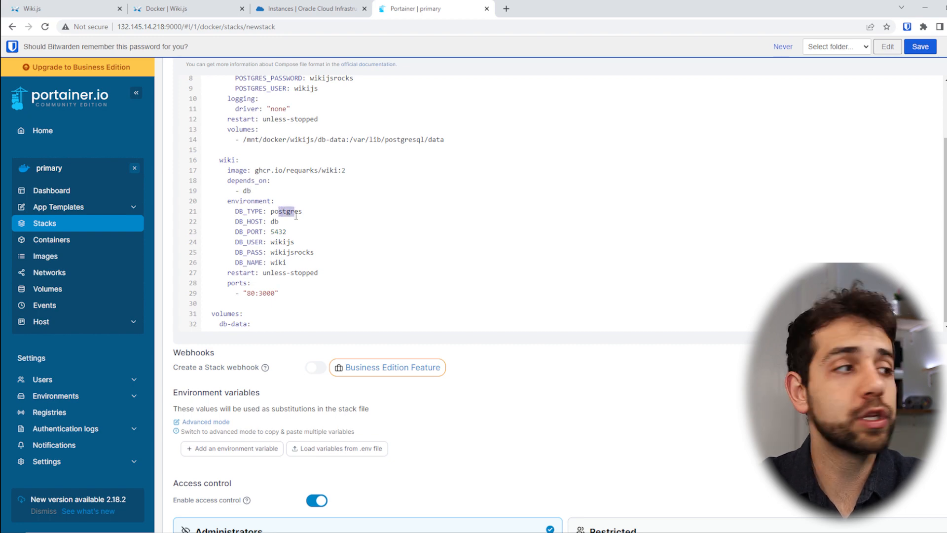
drag(275, 221, 295, 222)
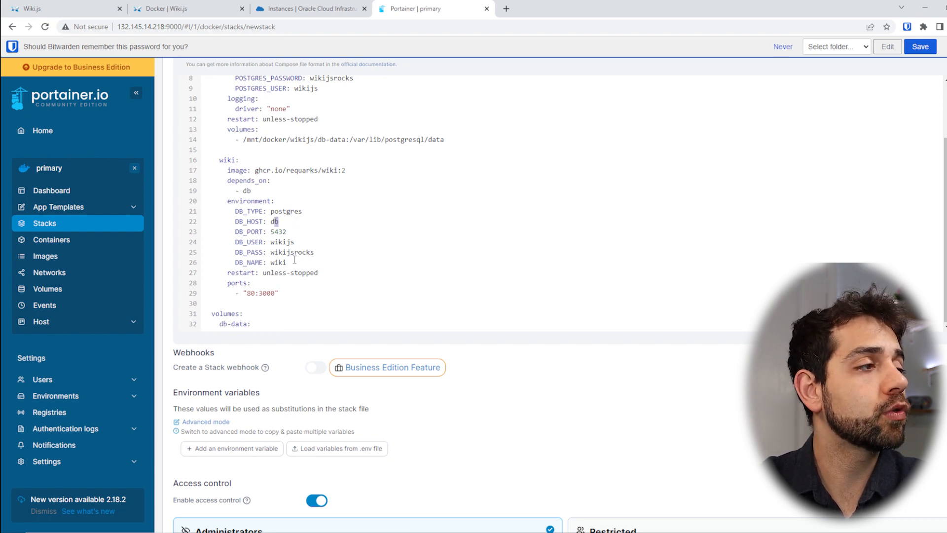
scroll(302, 279, down, 2)
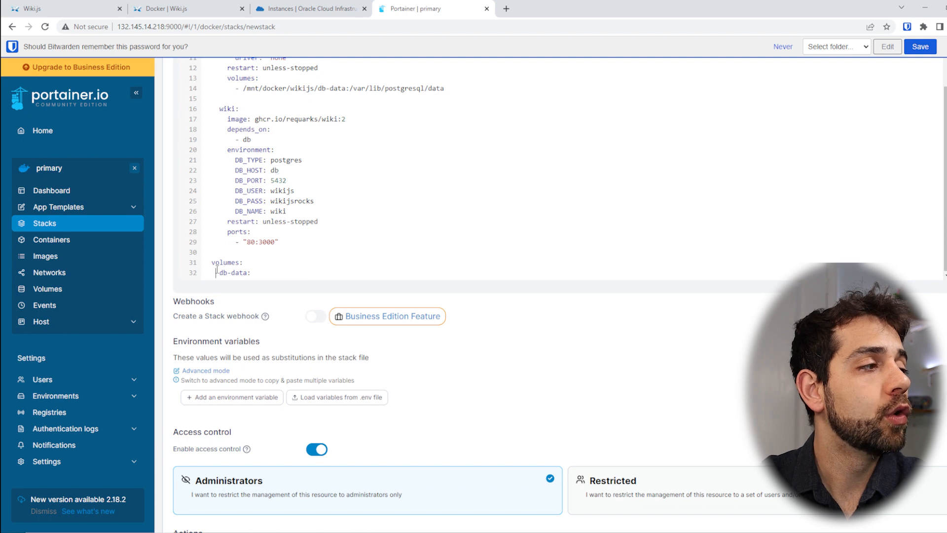
drag(217, 270, 269, 274)
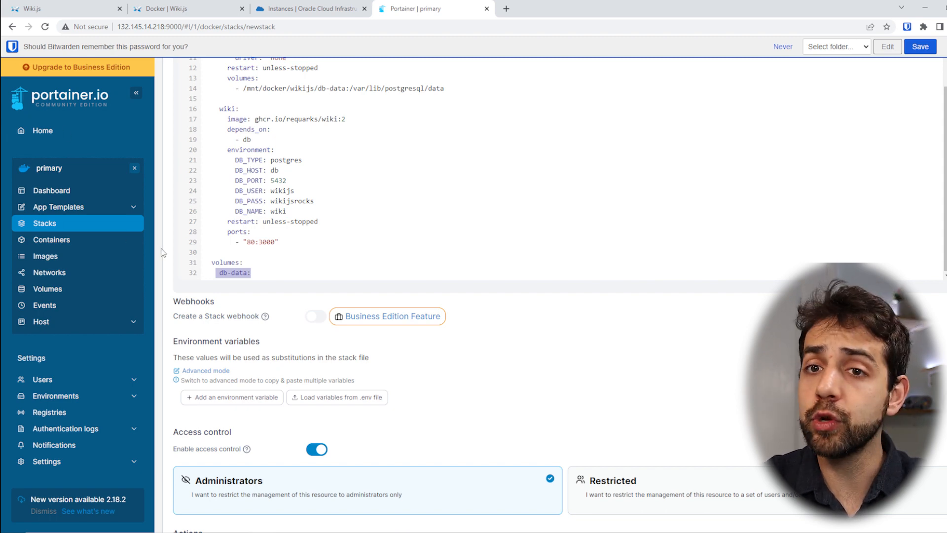
- Set the wiki service's port mapping to 3000:3000 and delete the top-level volumes section declaring db-data
click(254, 243)
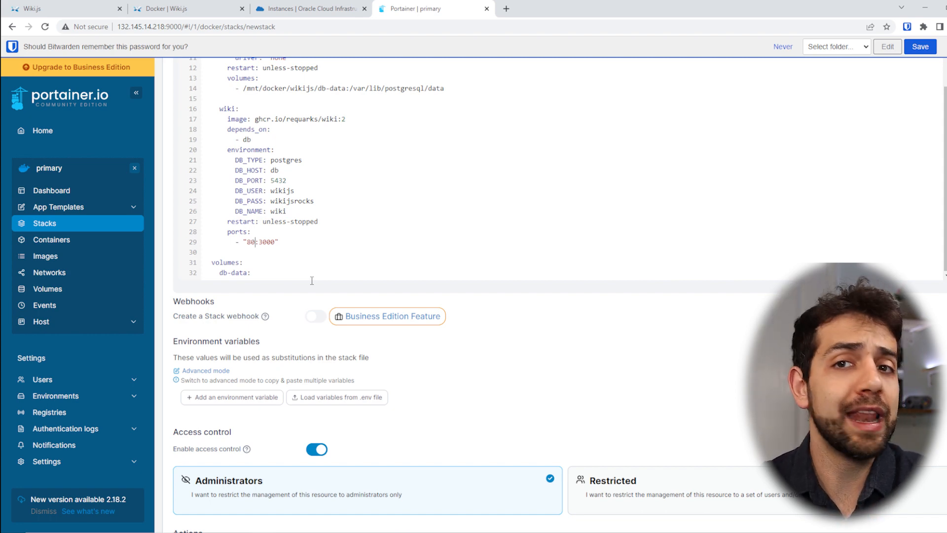
key(BackSpace)
key(BackSpace)
text(3000)
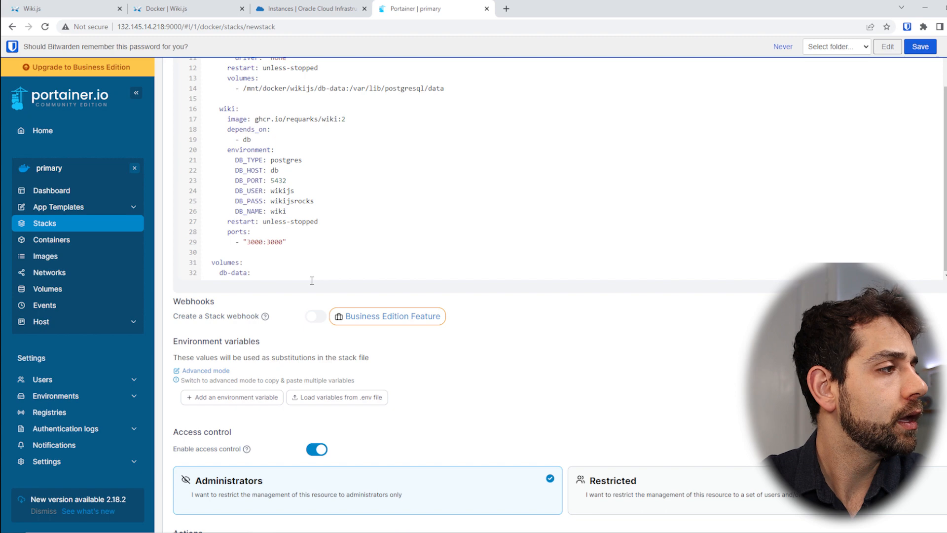
drag(266, 279, 170, 262)
key(BackSpace)
- Deploy the wikijs stack and open the container list to check its containers
scroll(246, 180, up, 3)
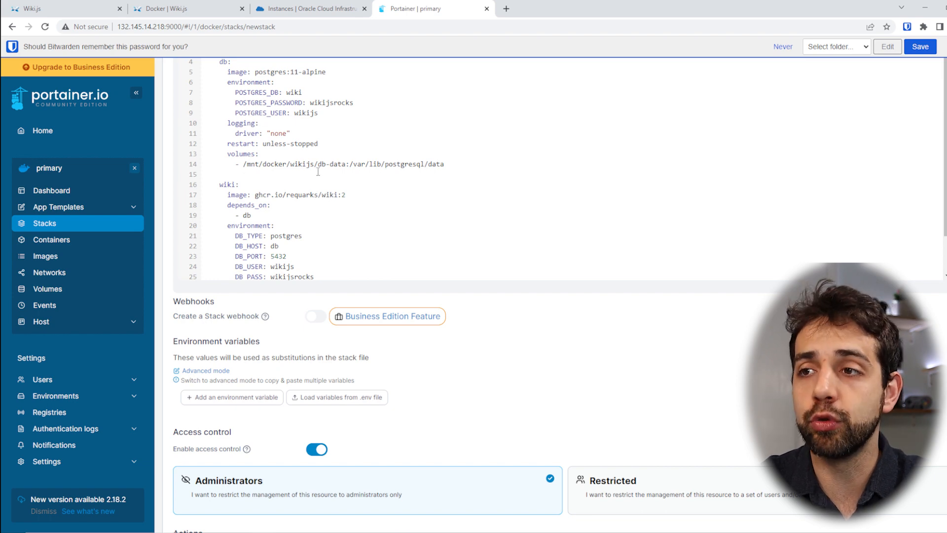
scroll(318, 172, down, 3)
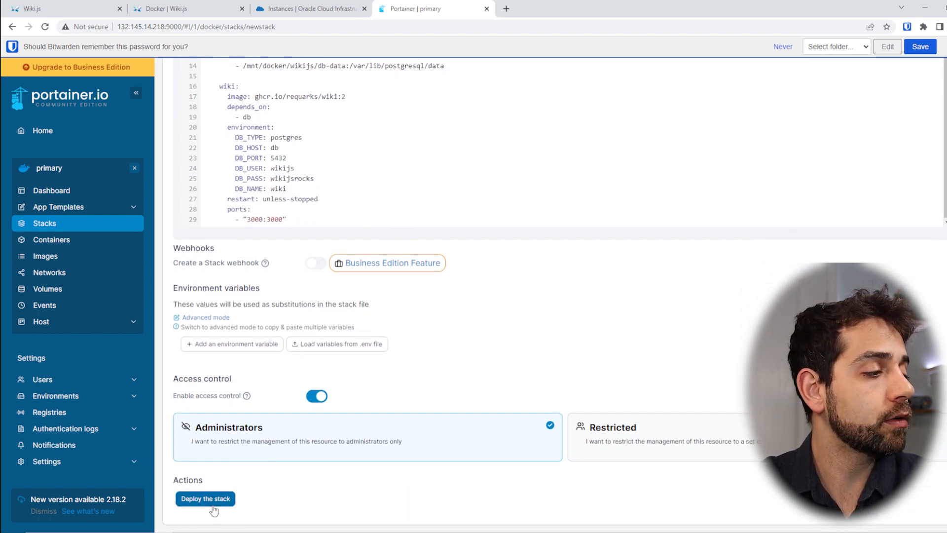
click(212, 503)
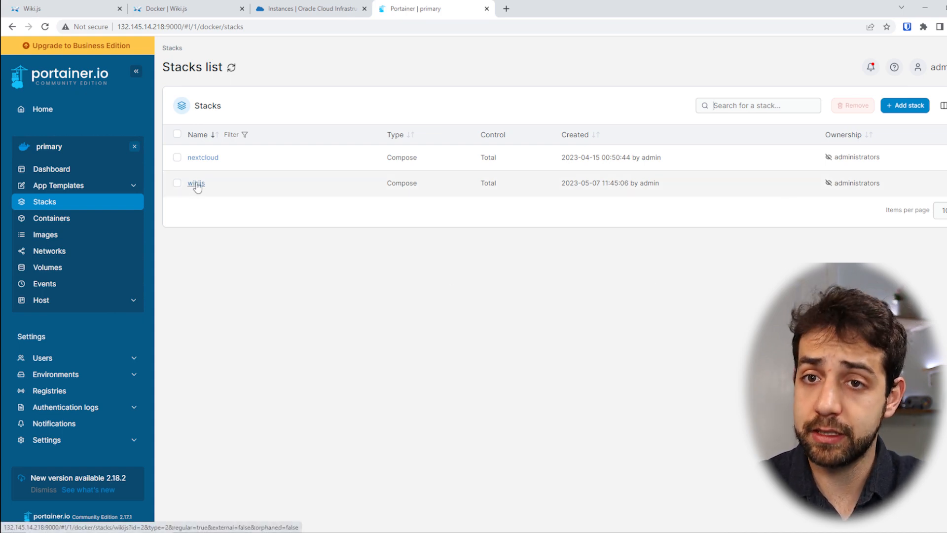
click(80, 225)
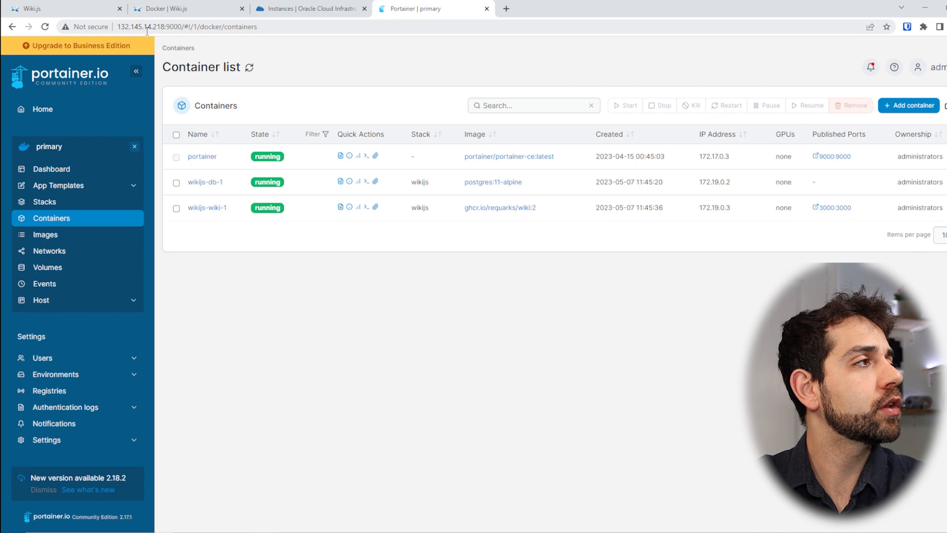
- Open the Wiki.js setup page at the server's address on port 3000, 132.145.14.218:3000
drag(167, 27, 754, 18)
text(3000)
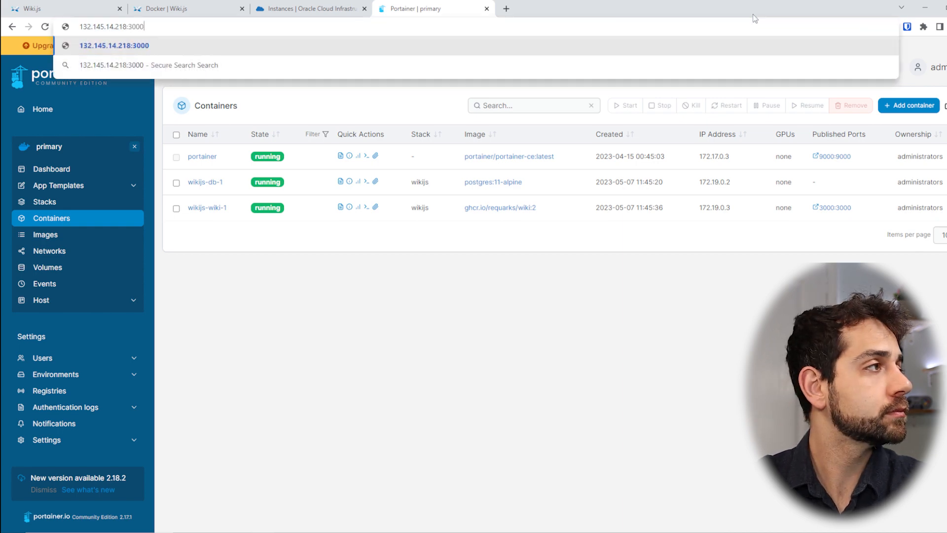
key(Return)
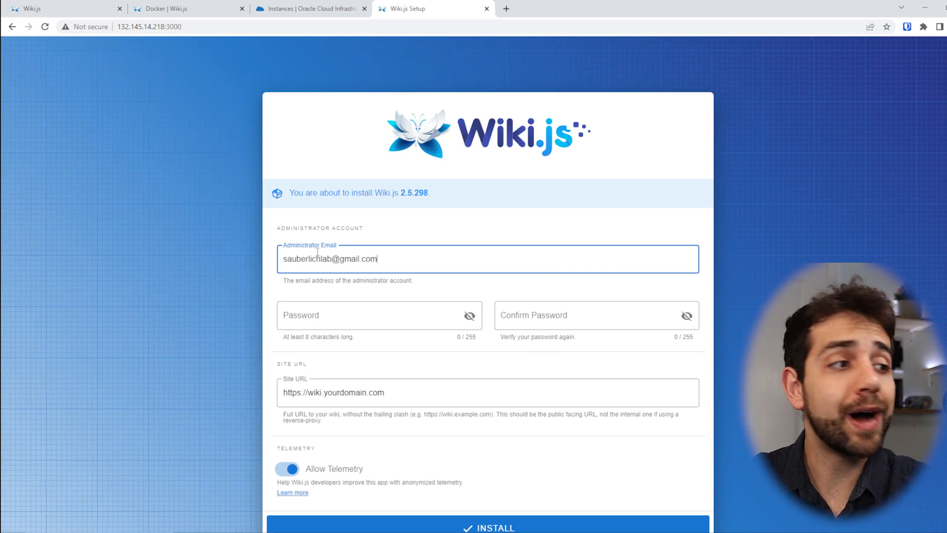
click(362, 312)
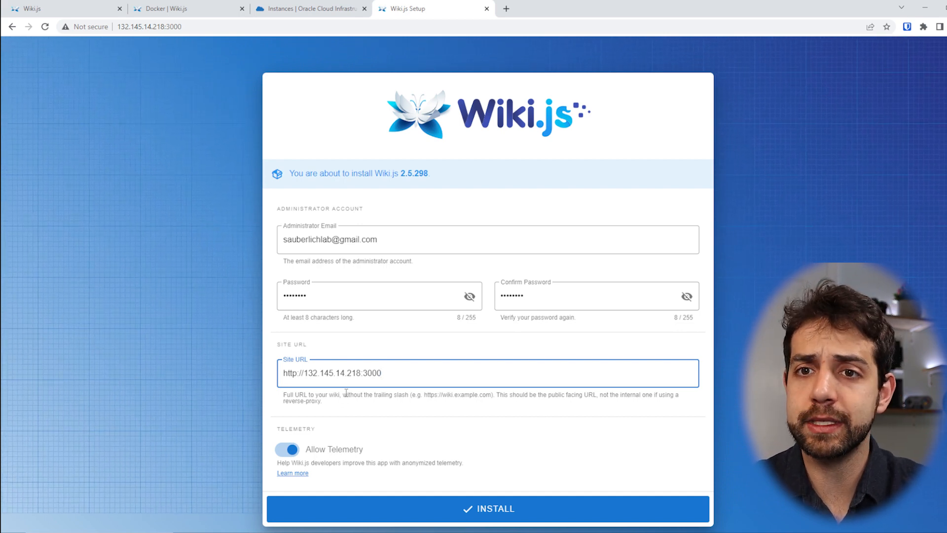
click(593, 477)
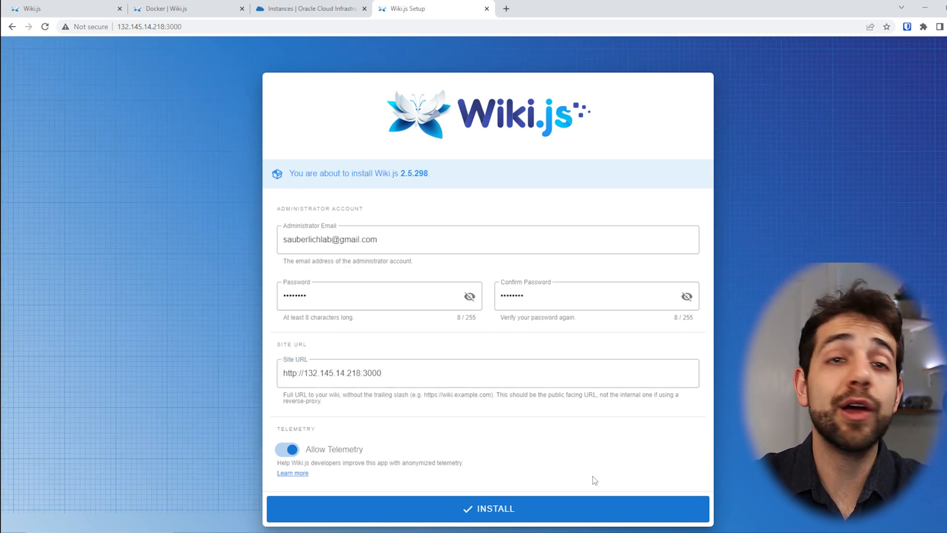
click(506, 510)
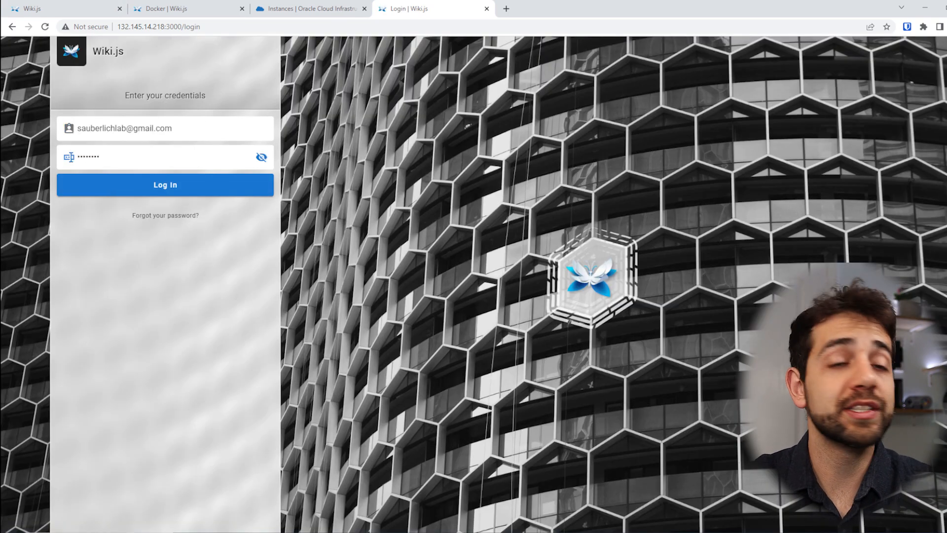
- Log in to the wiki with the administrator's email and password, and open the administration area
click(155, 186)
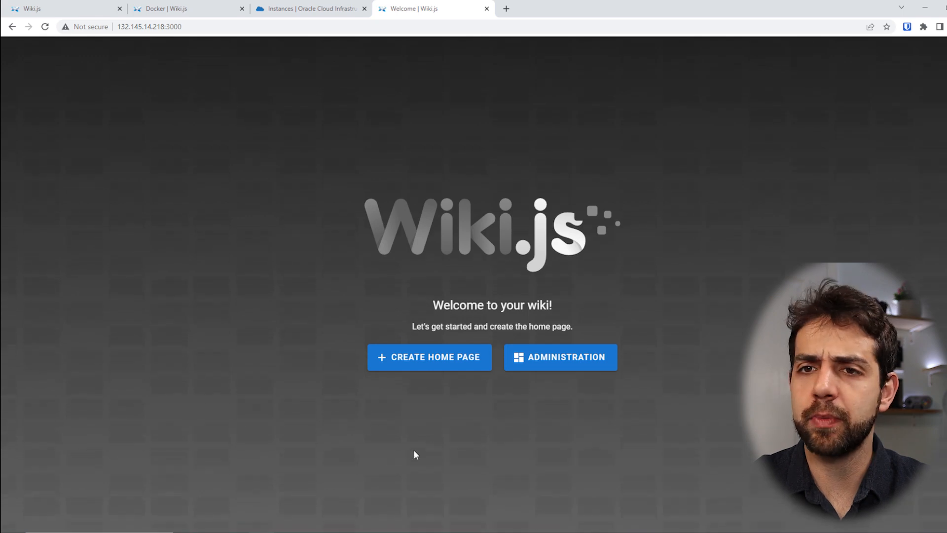
click(590, 367)
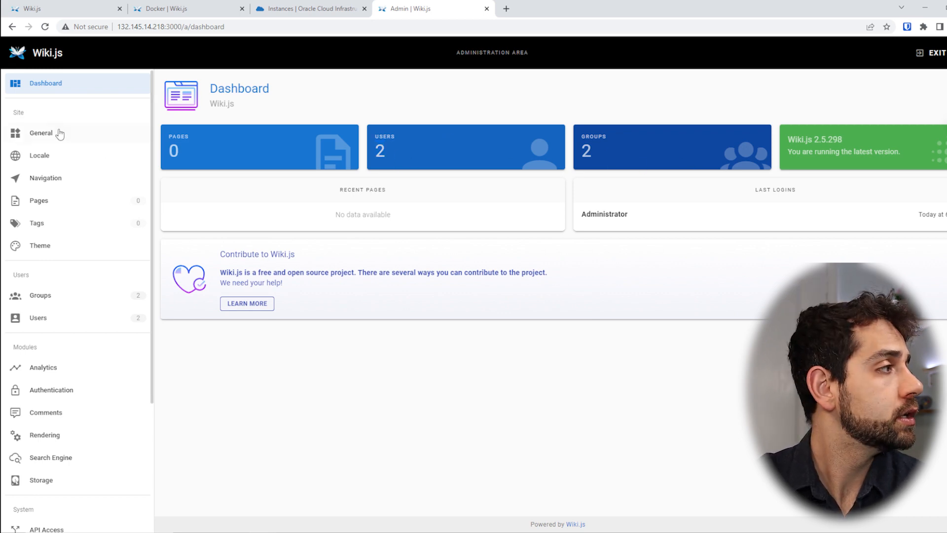
- Open the locale settings and download the Portuguese (Brazil) locale
click(55, 157)
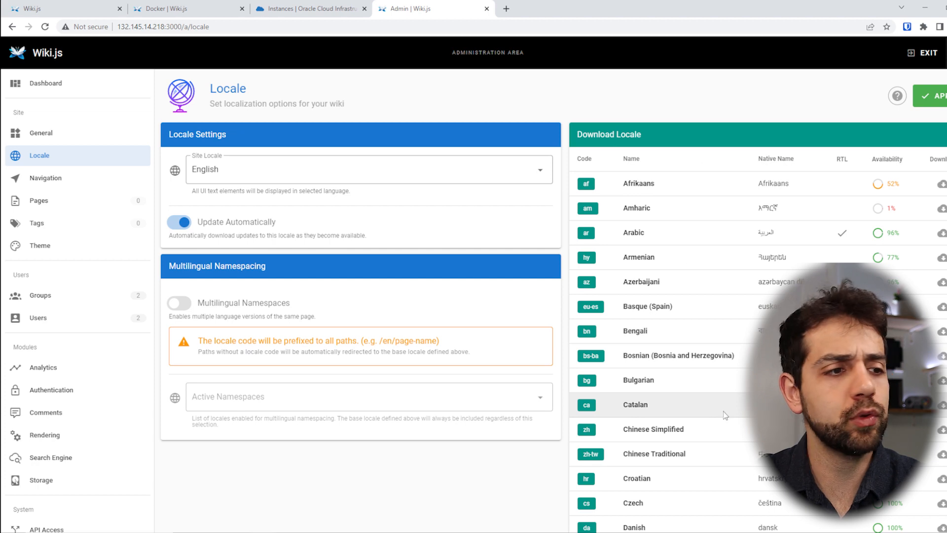
scroll(622, 306, down, 8)
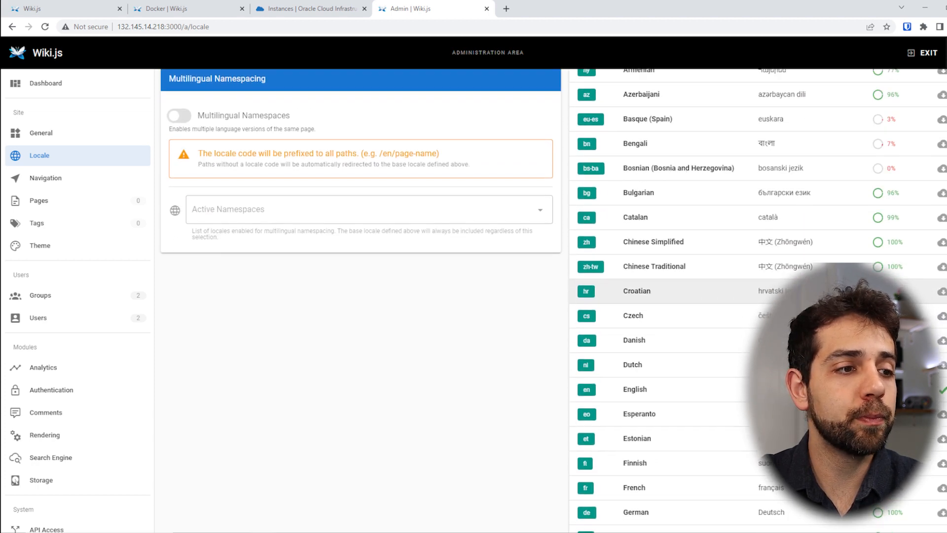
scroll(642, 315, down, 10)
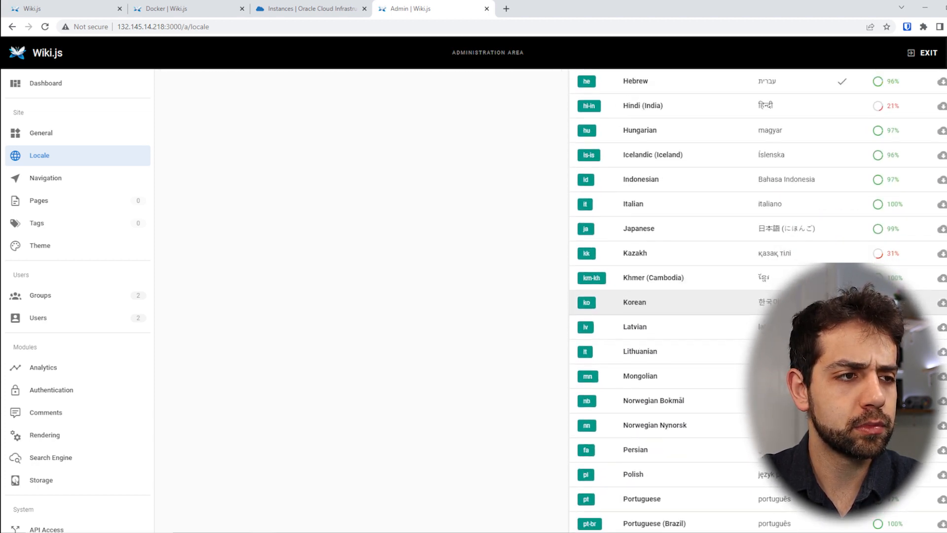
scroll(910, 273, down, 2)
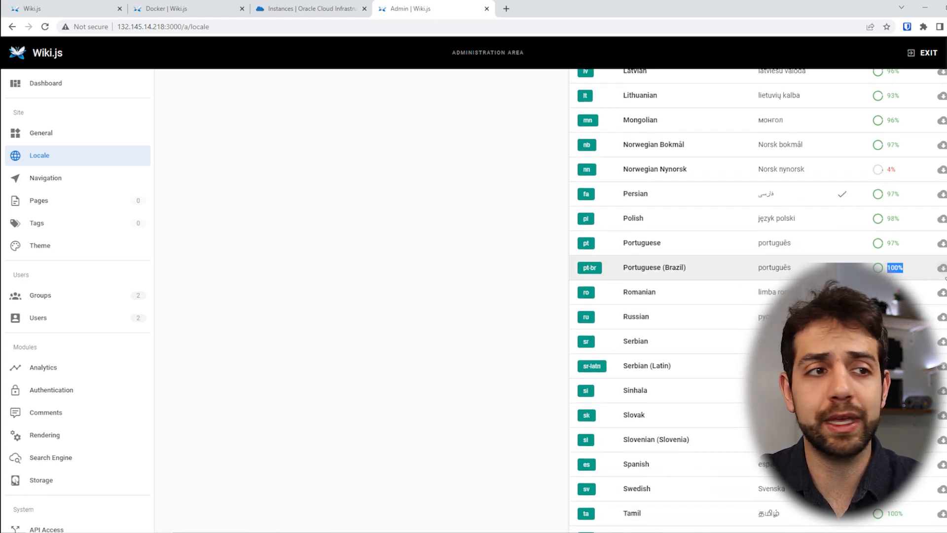
click(942, 268)
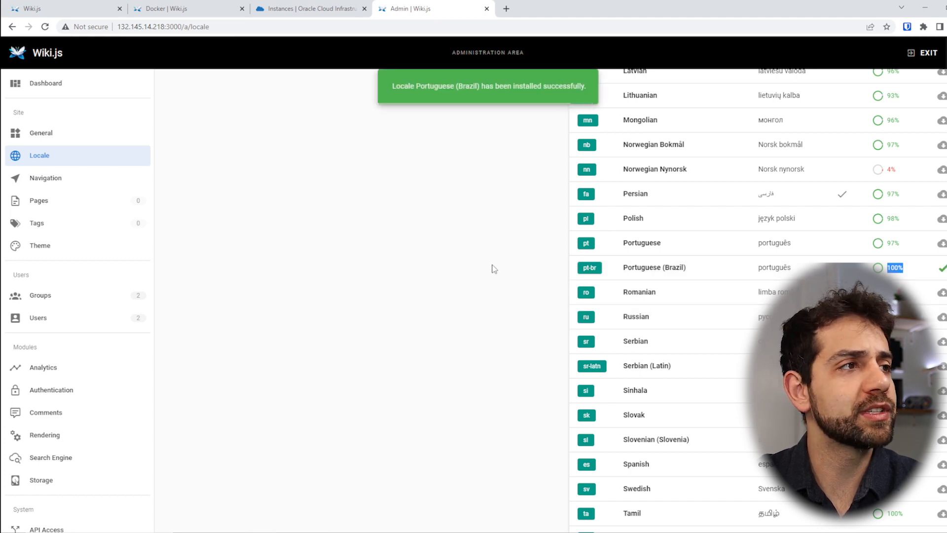
- Set the site locale to Portuguese (Brazil) and apply the change
scroll(492, 265, up, 6)
drag(474, 87, 577, 87)
scroll(453, 423, up, 1)
scroll(451, 423, up, 10)
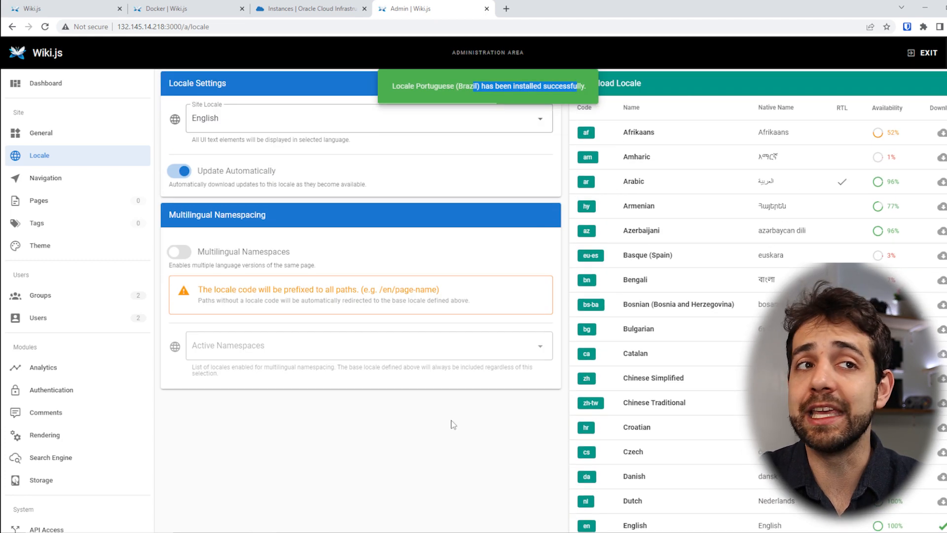
click(323, 186)
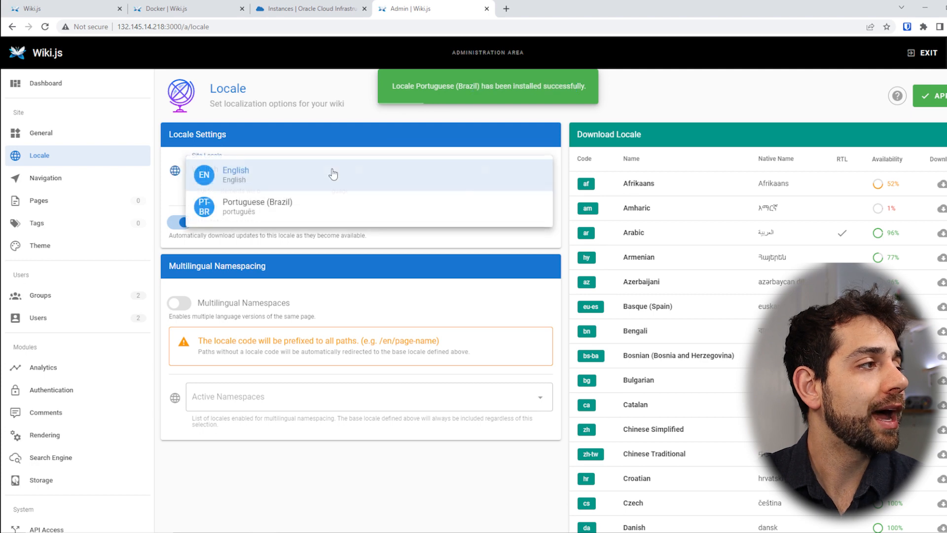
click(257, 213)
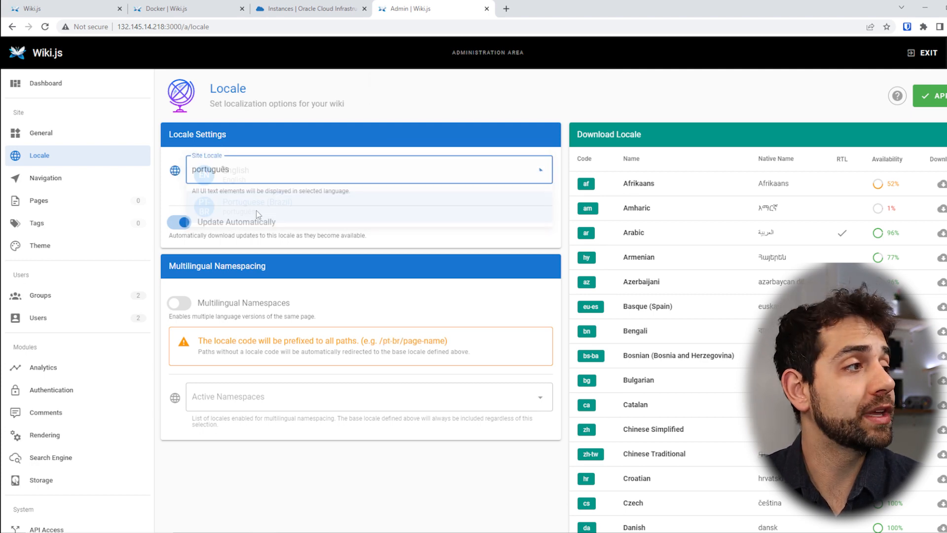
click(935, 96)
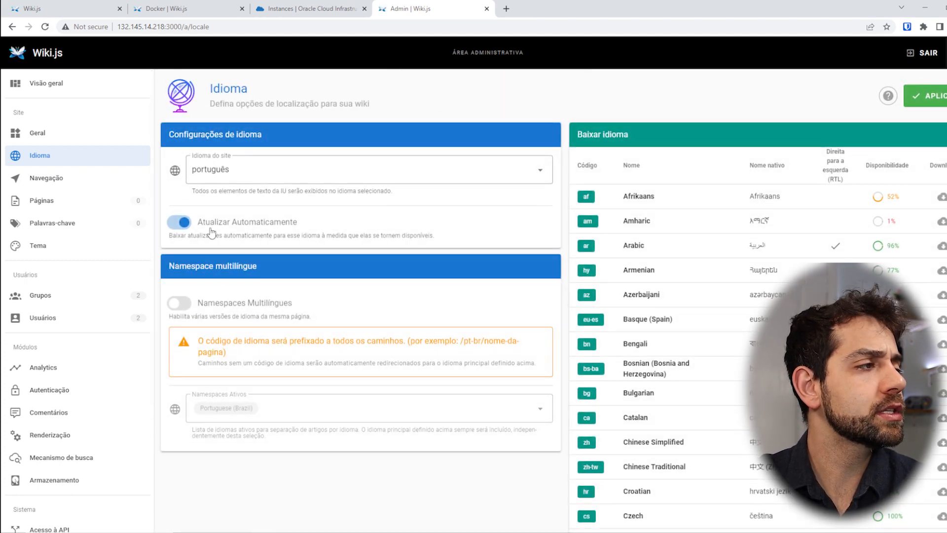
- Turn off automatic locale updates, enable multilingual namespaces with English added to the active namespaces, and apply the settings
click(347, 228)
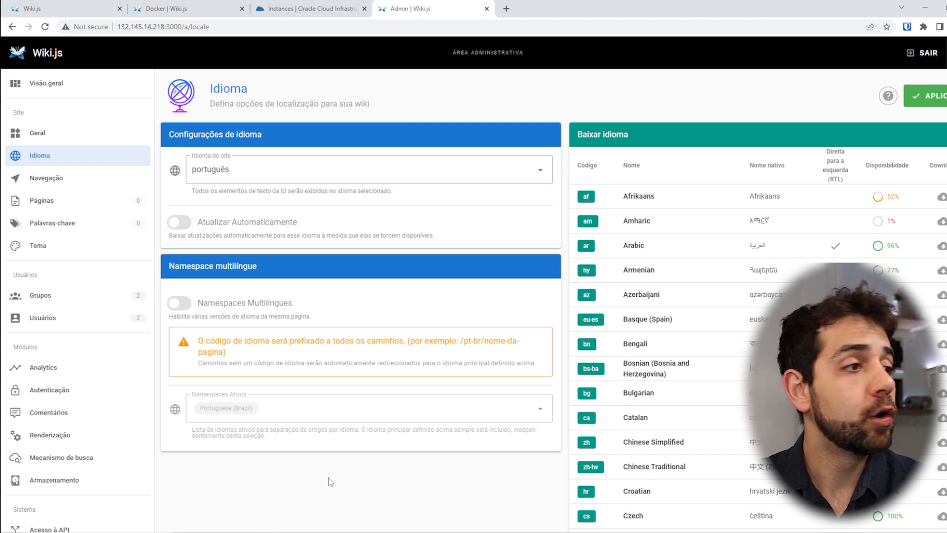
click(178, 303)
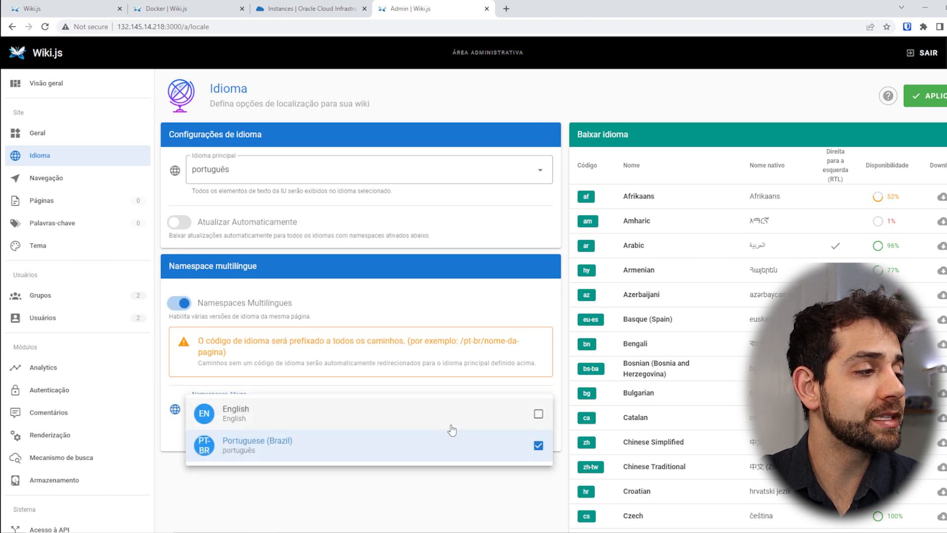
click(489, 419)
click(499, 486)
click(923, 103)
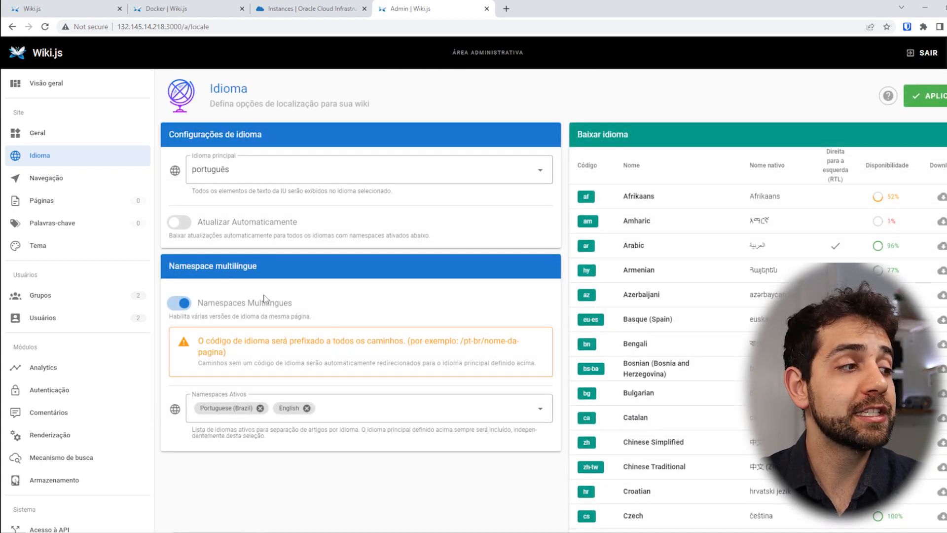
- Open the navigation settings and compare the site map, static, custom and none modes, including the item types that can be added
click(55, 178)
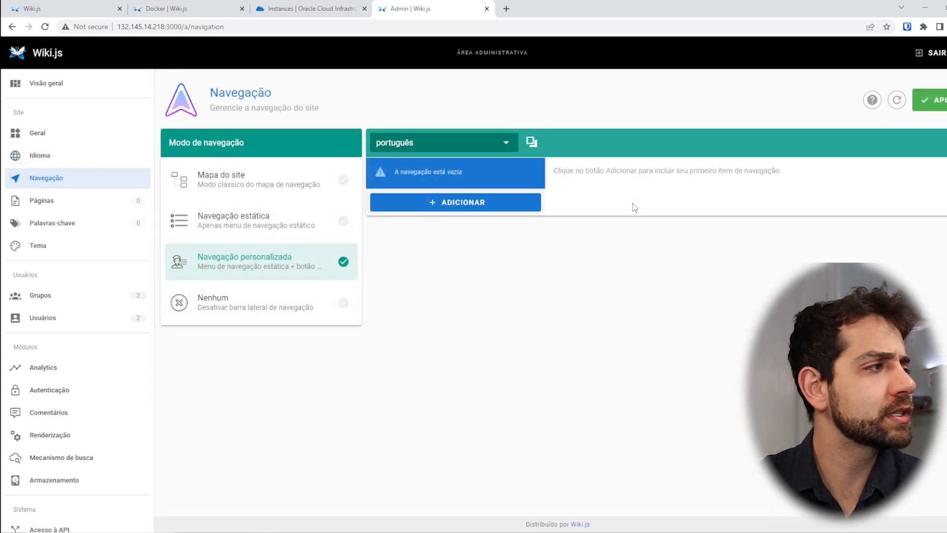
click(272, 184)
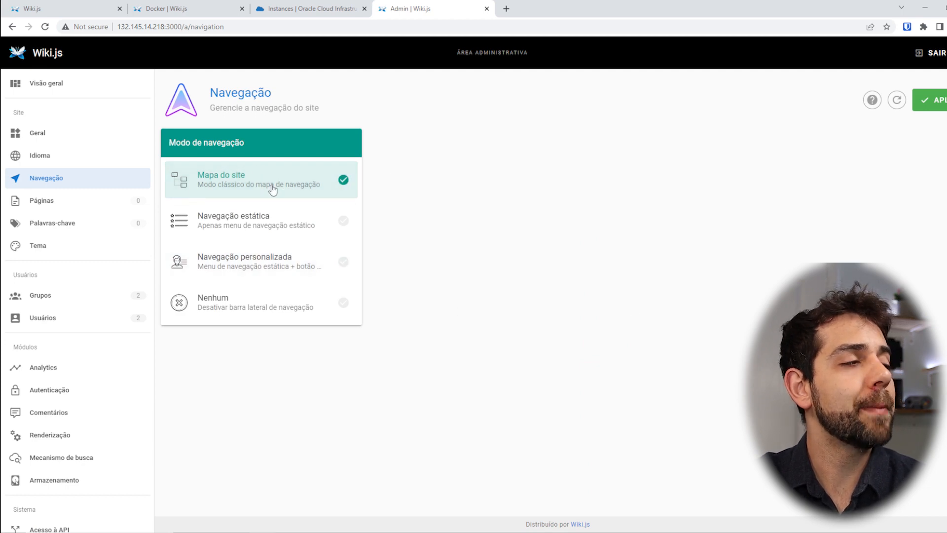
click(282, 224)
right_click(288, 227)
click(261, 281)
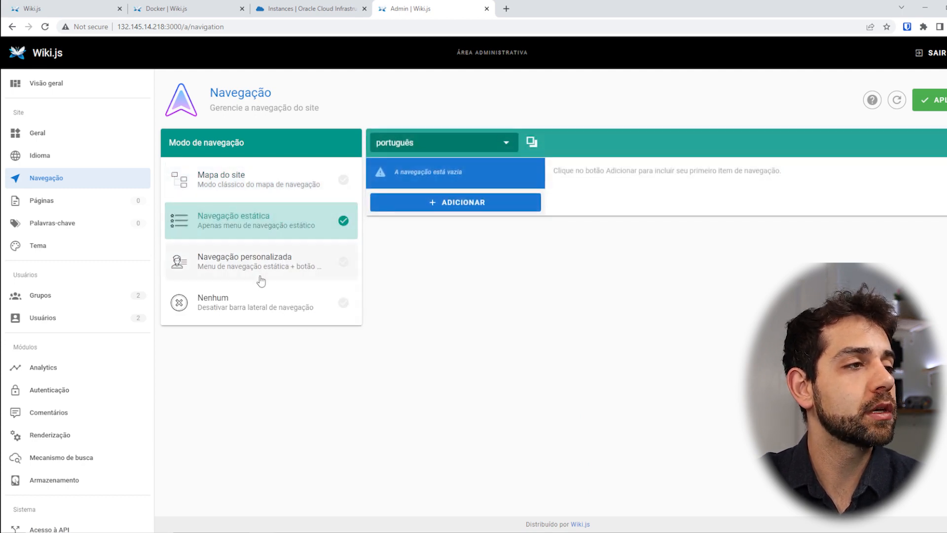
click(322, 320)
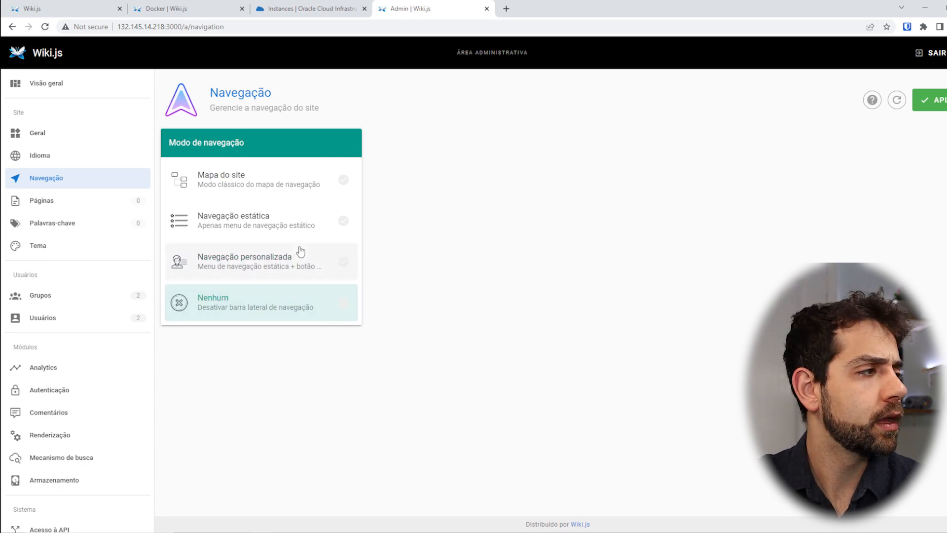
click(291, 216)
click(461, 204)
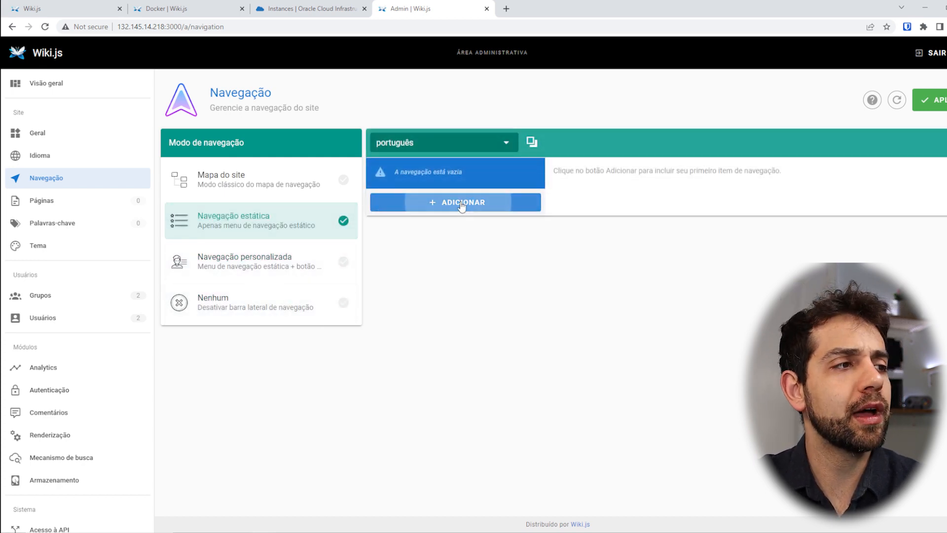
click(406, 312)
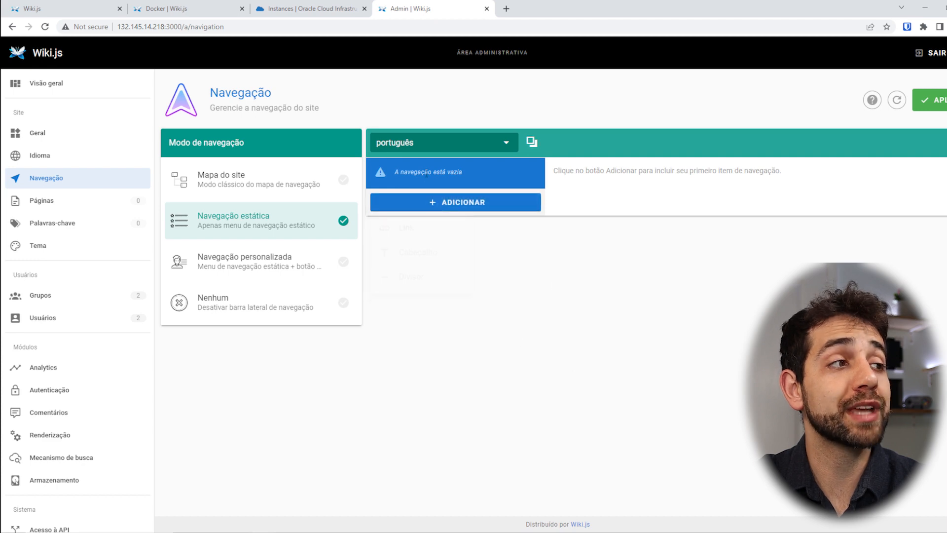
- Apply the site map navigation mode, and replace it with static navigation, applying that mode as well
click(225, 192)
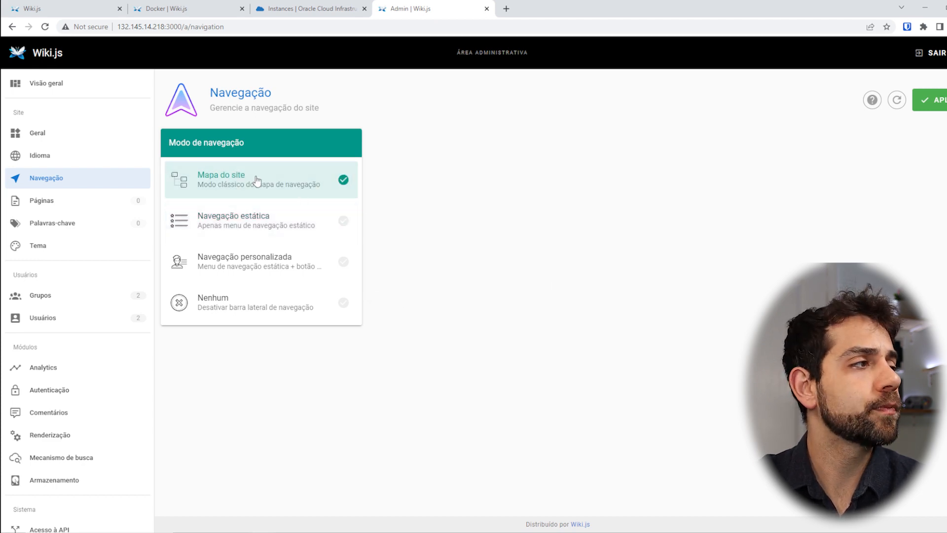
click(931, 99)
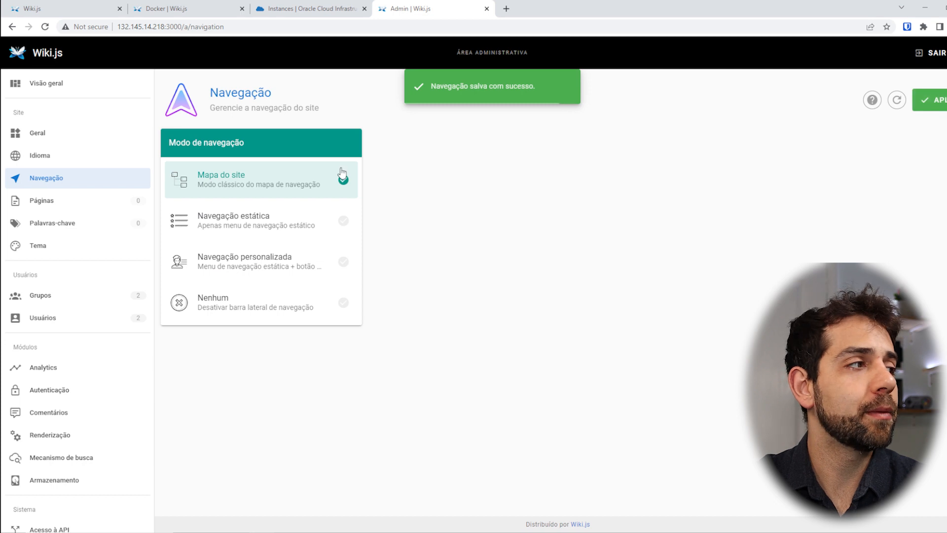
click(219, 221)
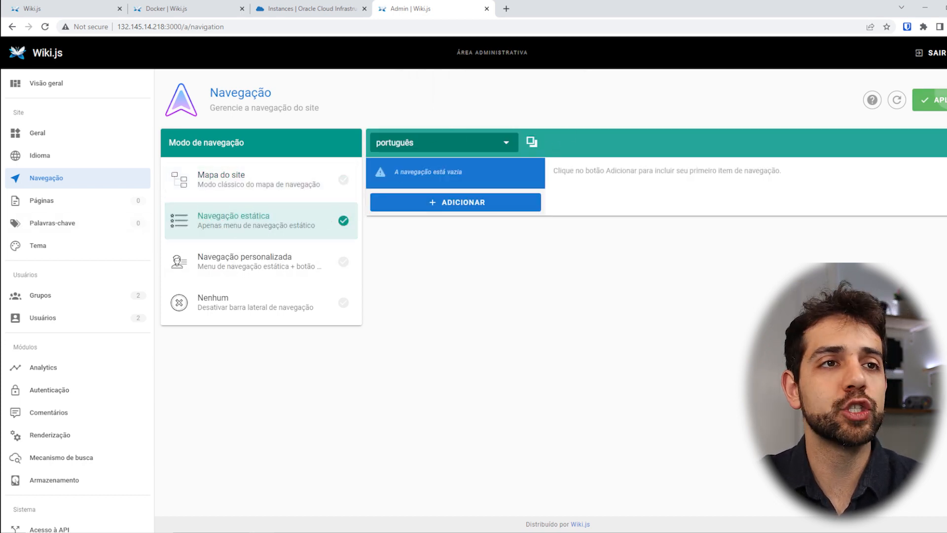
click(931, 100)
- View the page management list and the tag management page
click(71, 204)
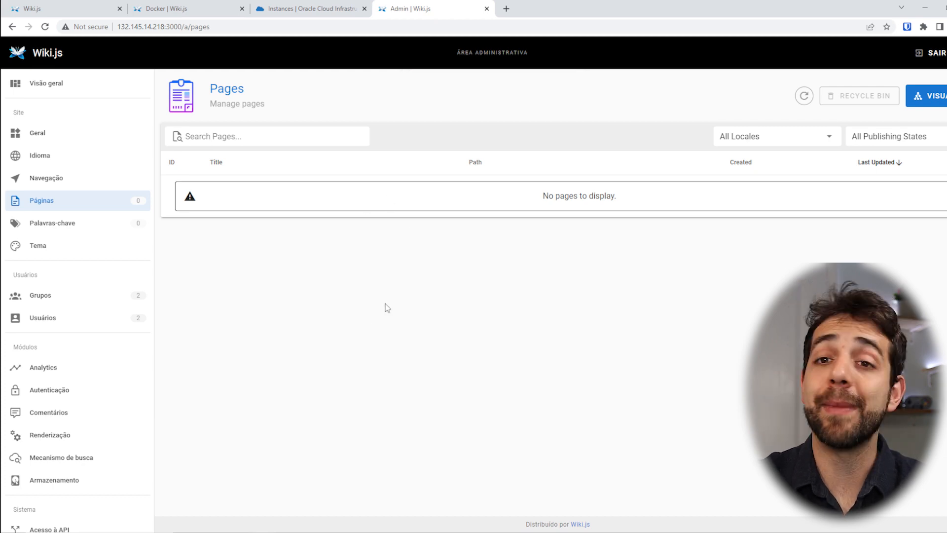
click(79, 227)
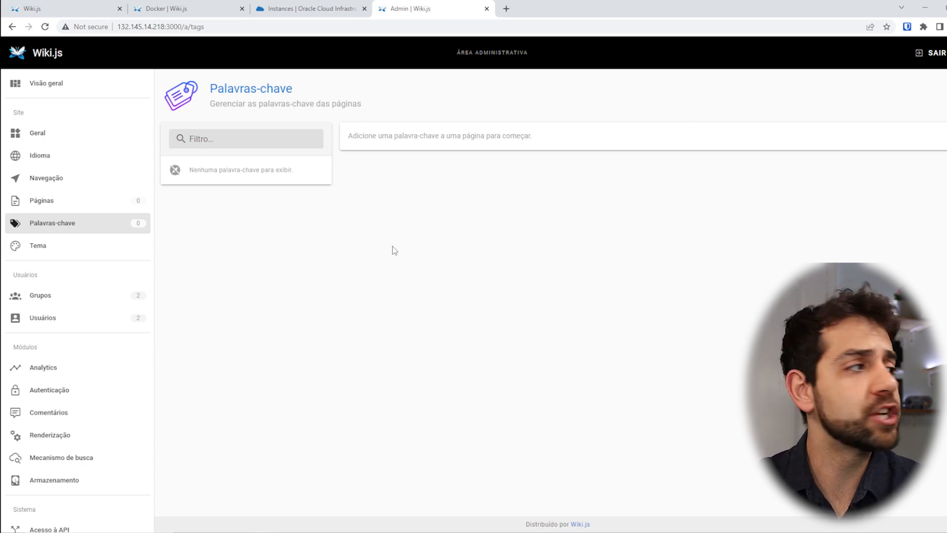
- Open the theme settings and examine the site theme and icon set choices and the CSS, head HTML and body HTML injection fields
click(64, 249)
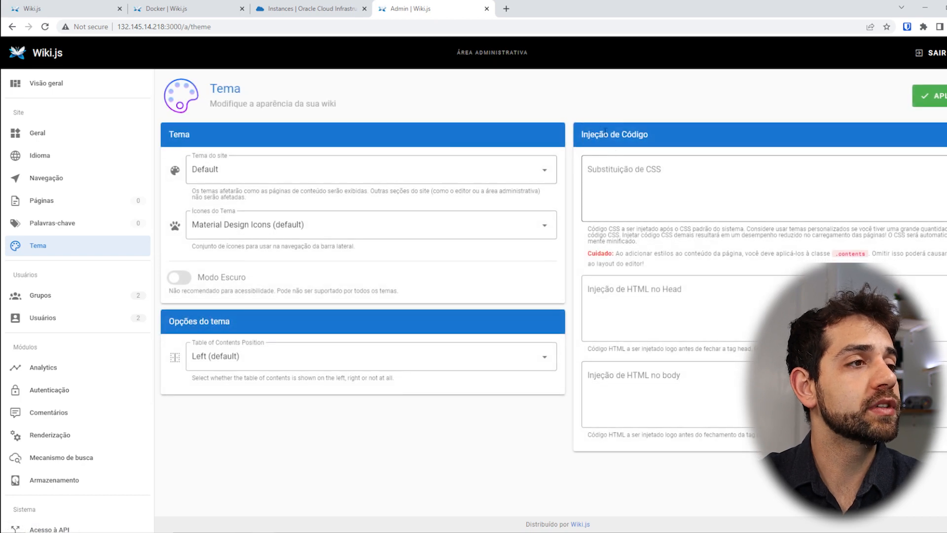
click(545, 172)
click(490, 231)
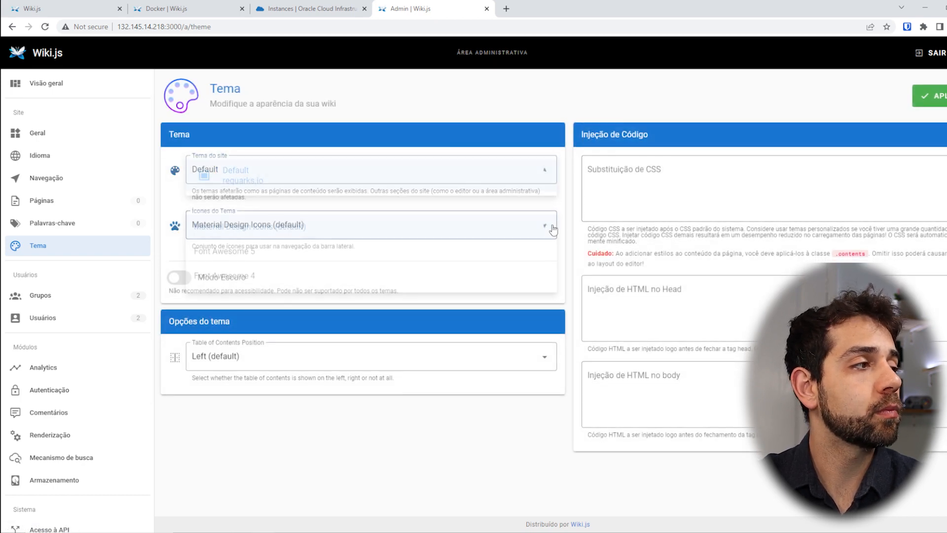
click(555, 411)
click(733, 172)
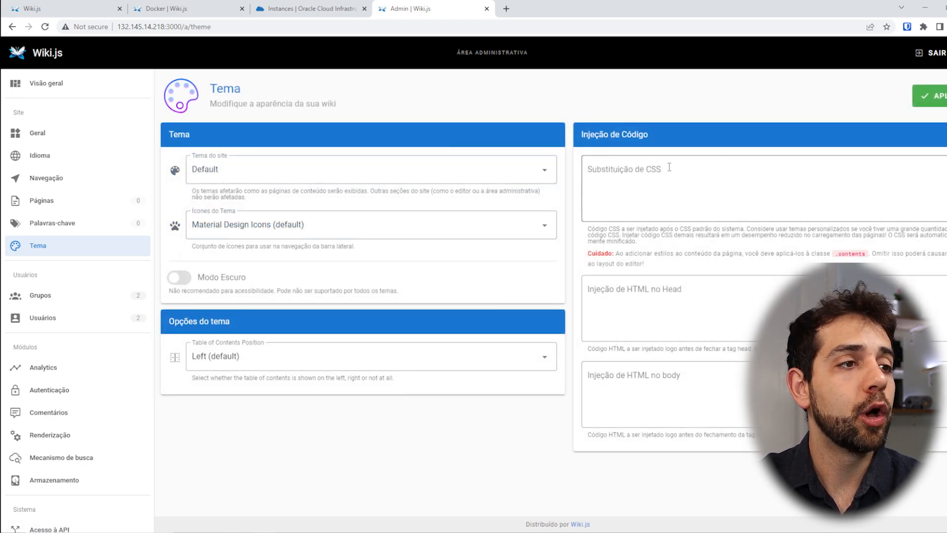
click(687, 297)
click(739, 417)
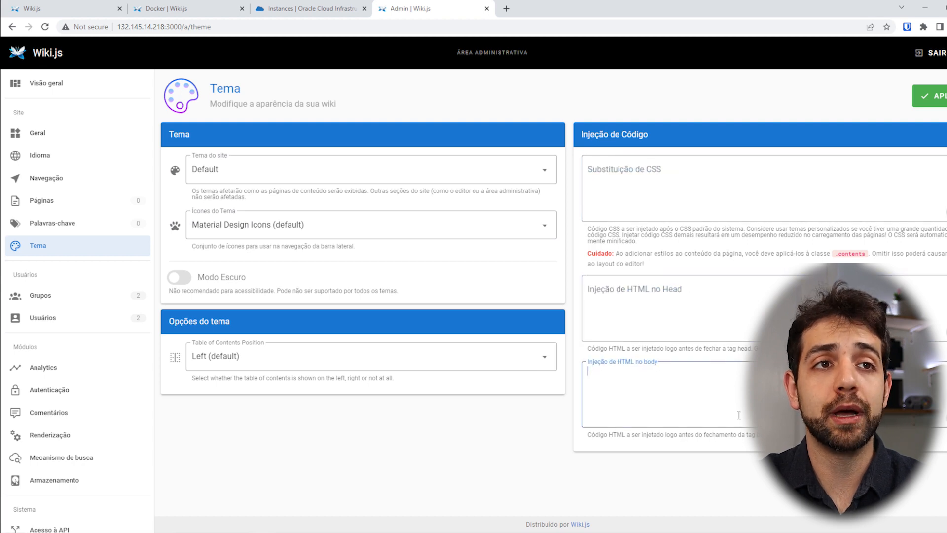
click(662, 295)
click(695, 154)
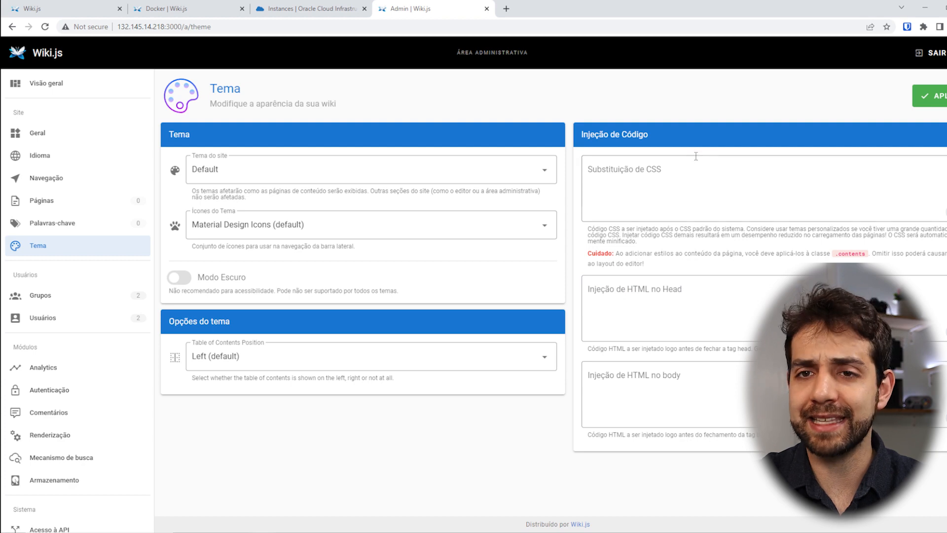
click(757, 316)
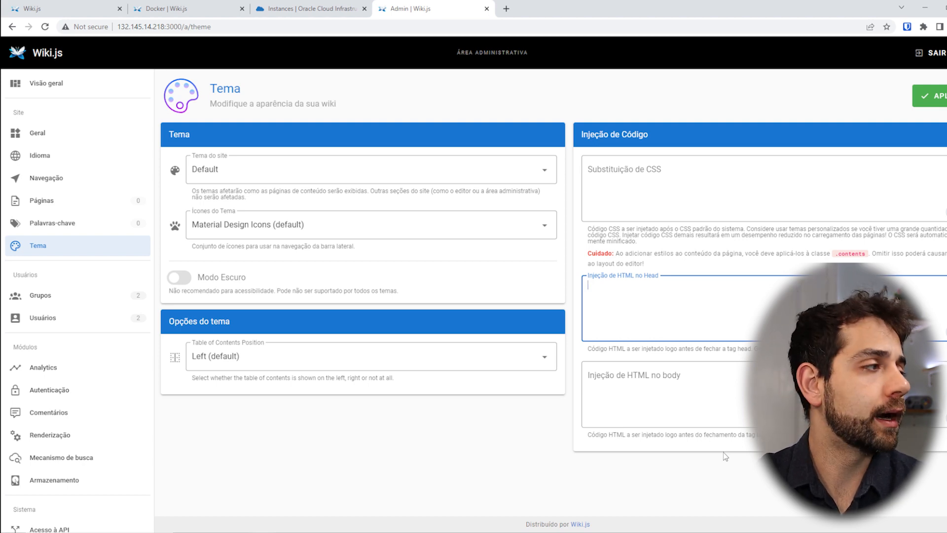
- View the list of groups and the list of users
click(98, 307)
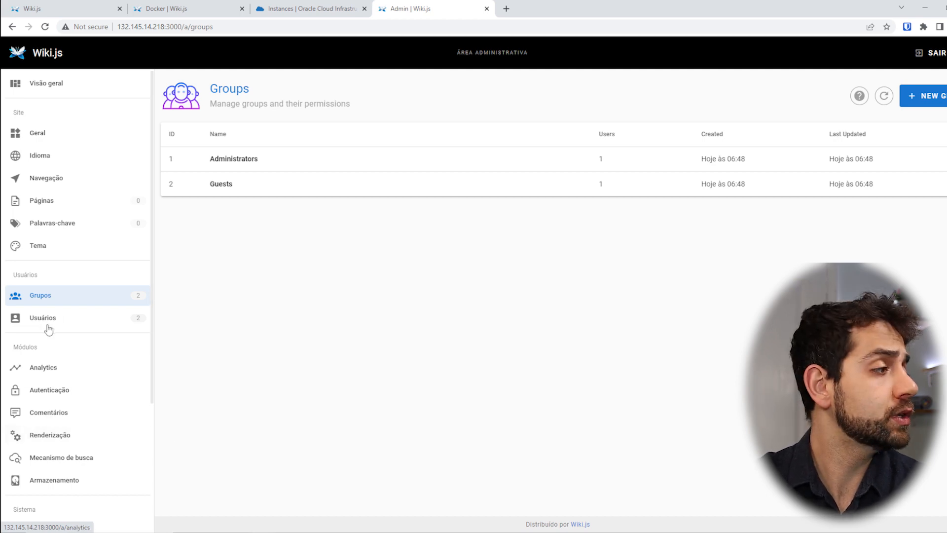
click(62, 321)
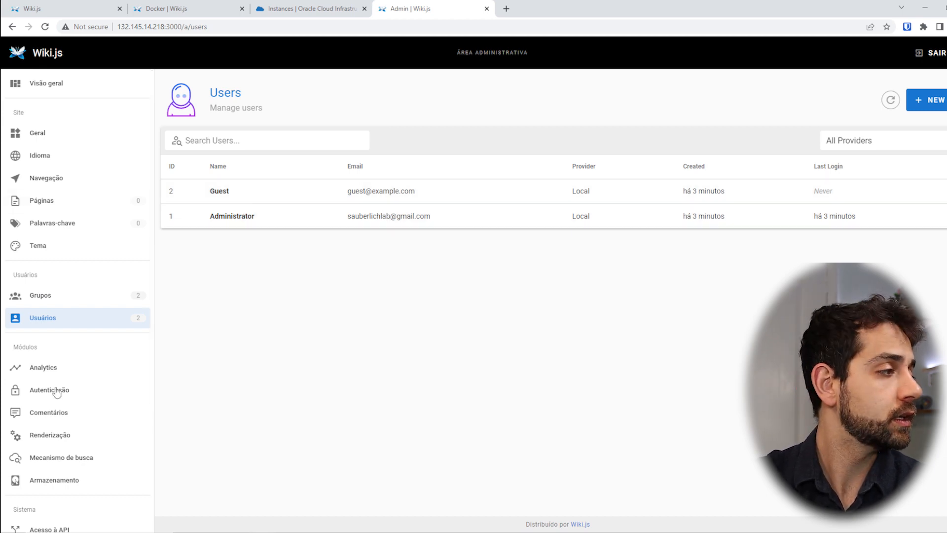
- Open the analytics module, review the available providers and show the Google Analytics configuration
click(51, 363)
right_click(52, 363)
click(14, 374)
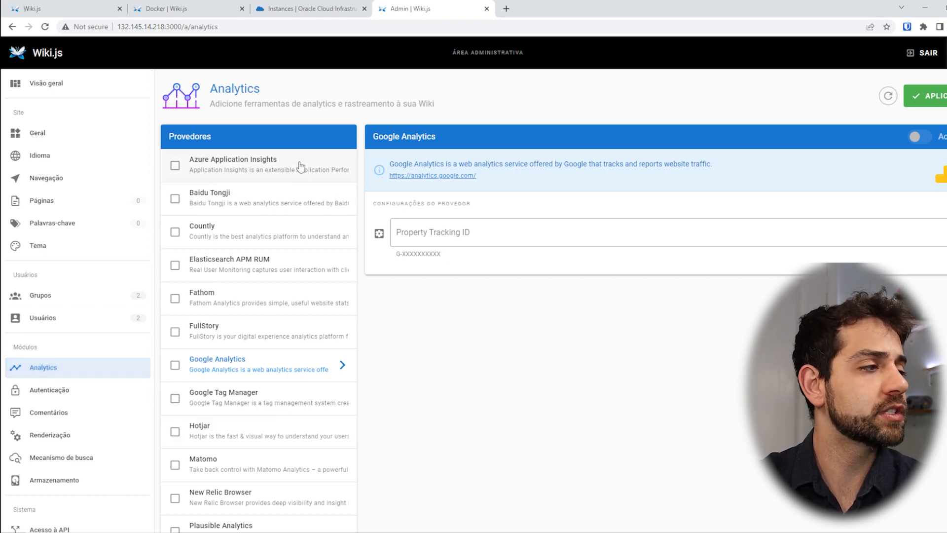
scroll(292, 237, down, 3)
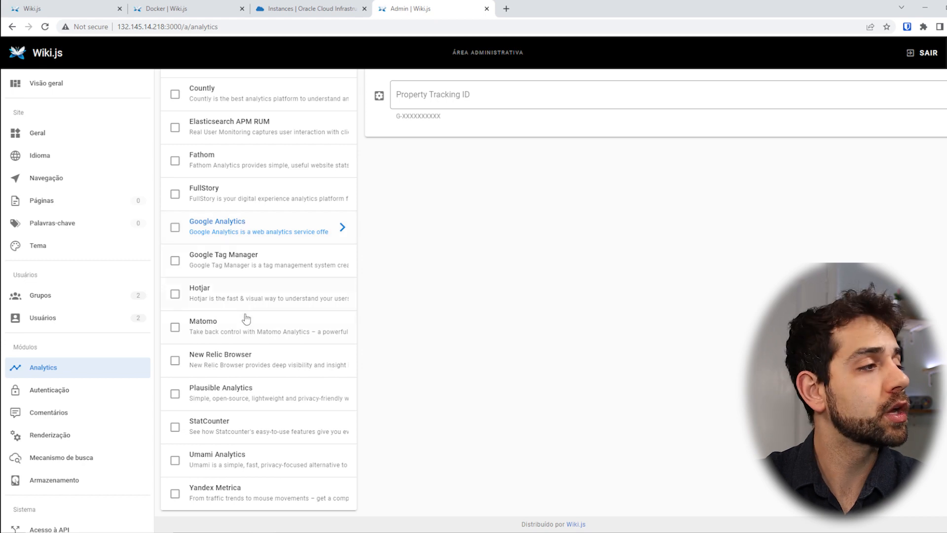
scroll(262, 491, up, 3)
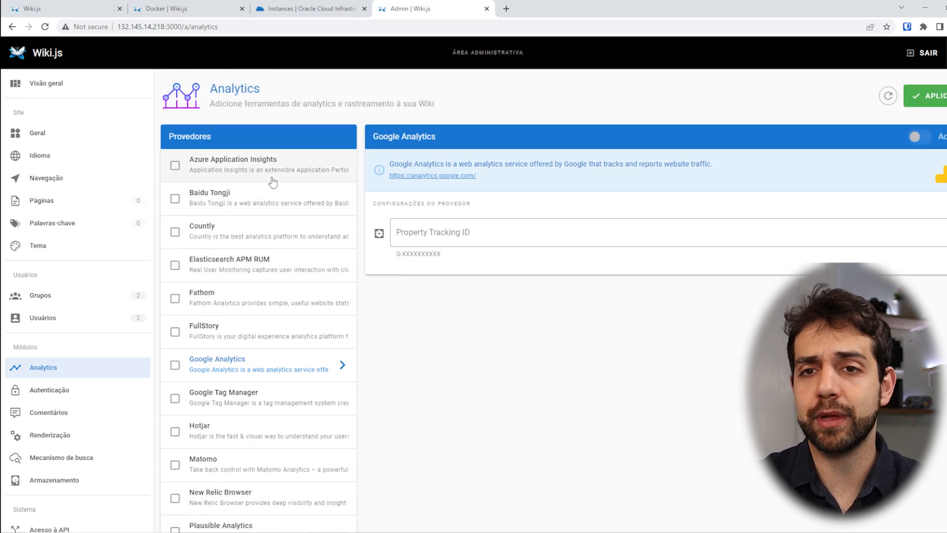
click(268, 363)
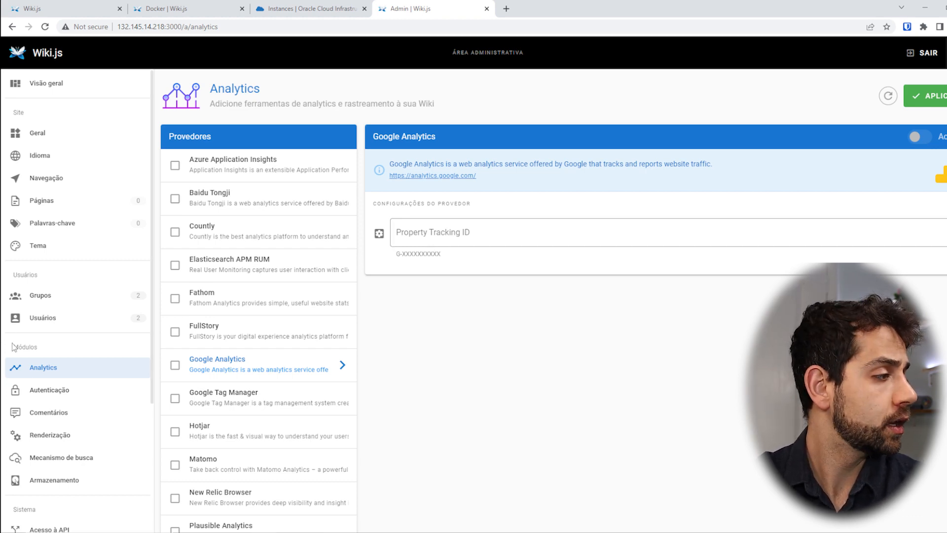
- View the authentication strategies, then go through the Artalk, Commento, Default and Disqus comment providers
click(58, 399)
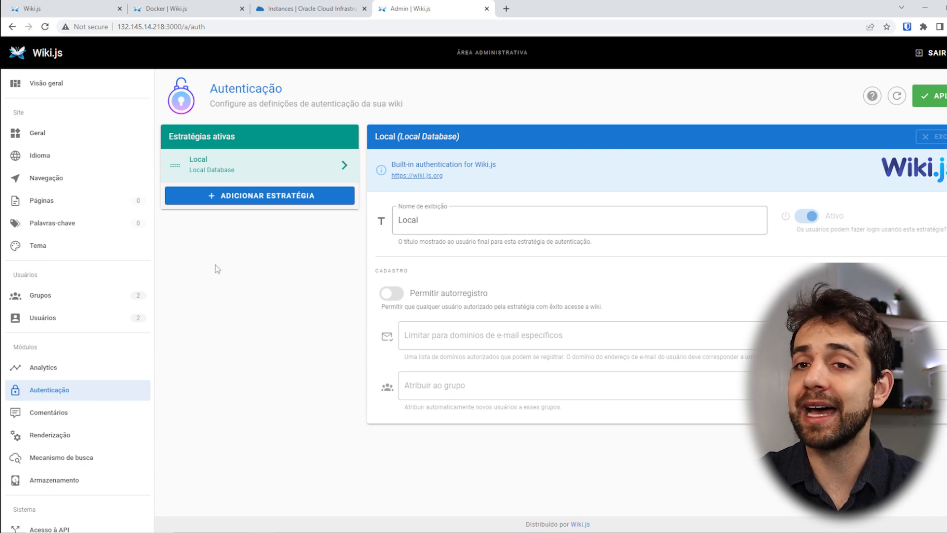
click(64, 416)
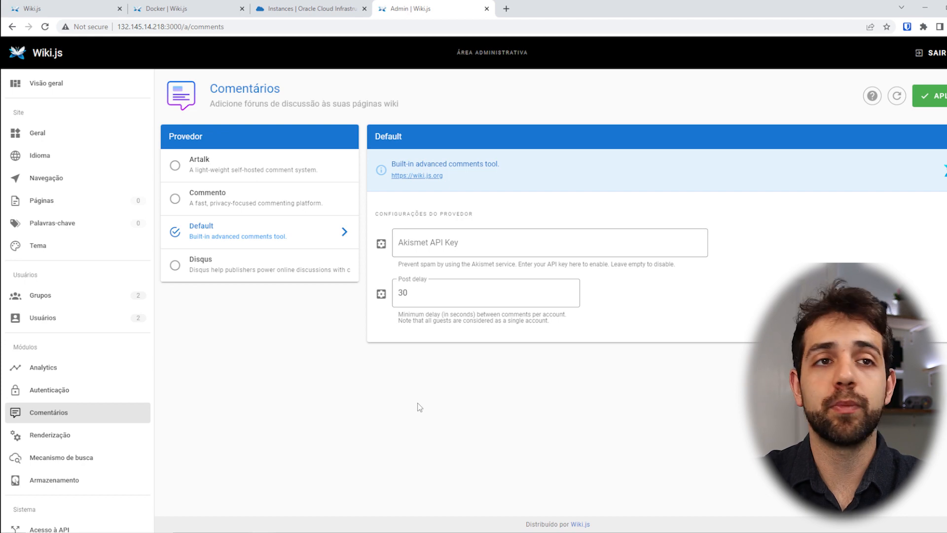
click(268, 158)
click(276, 212)
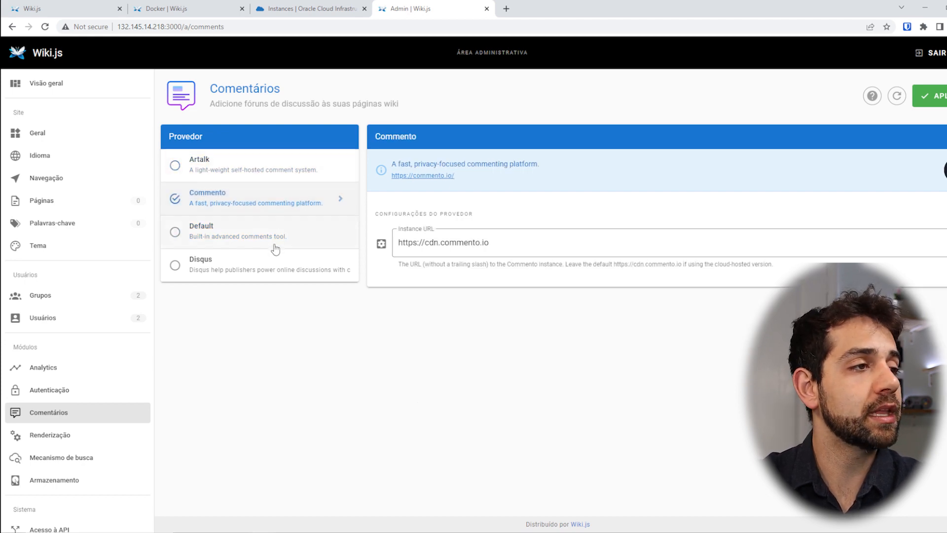
click(275, 246)
click(269, 269)
- Review the Markdown modules of the rendering pipeline and view the available search engines
scroll(118, 407, down, 3)
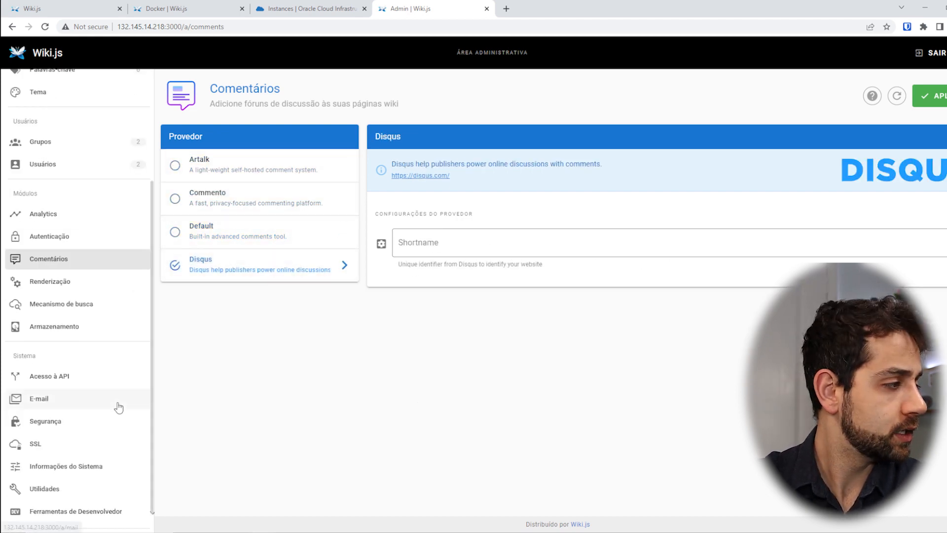
click(74, 284)
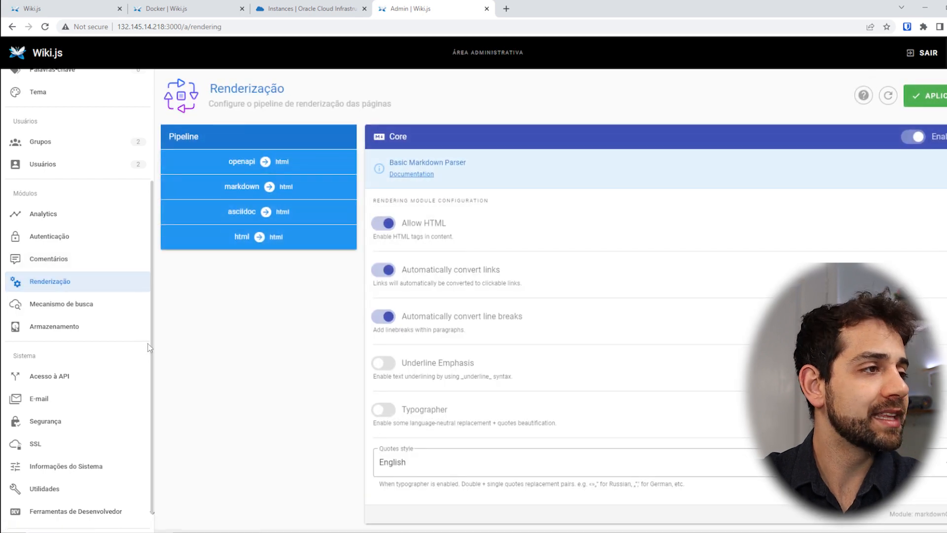
scroll(313, 155, down, 3)
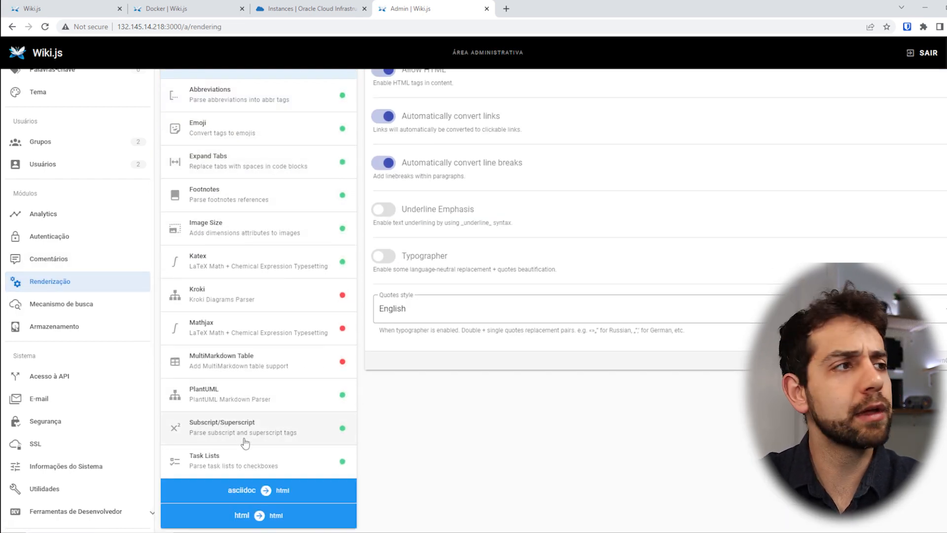
scroll(245, 442, up, 3)
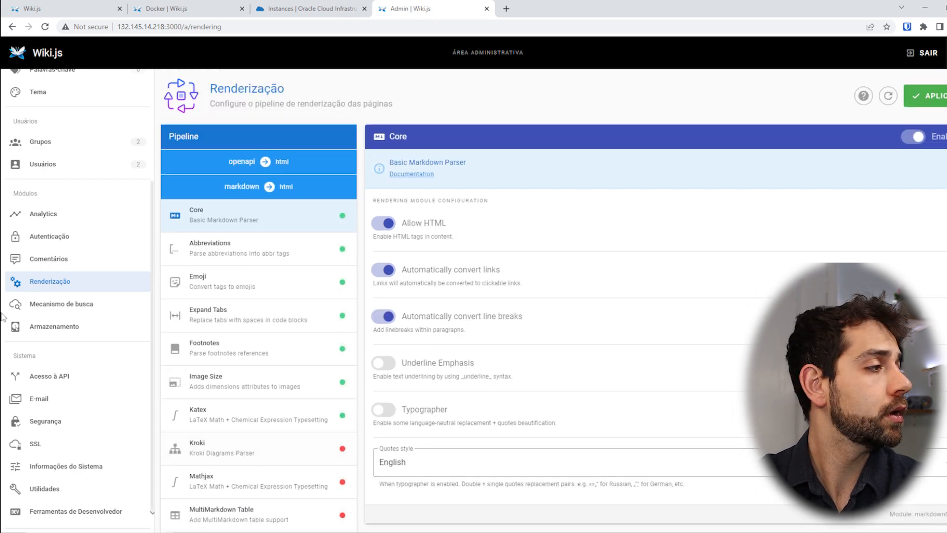
click(80, 303)
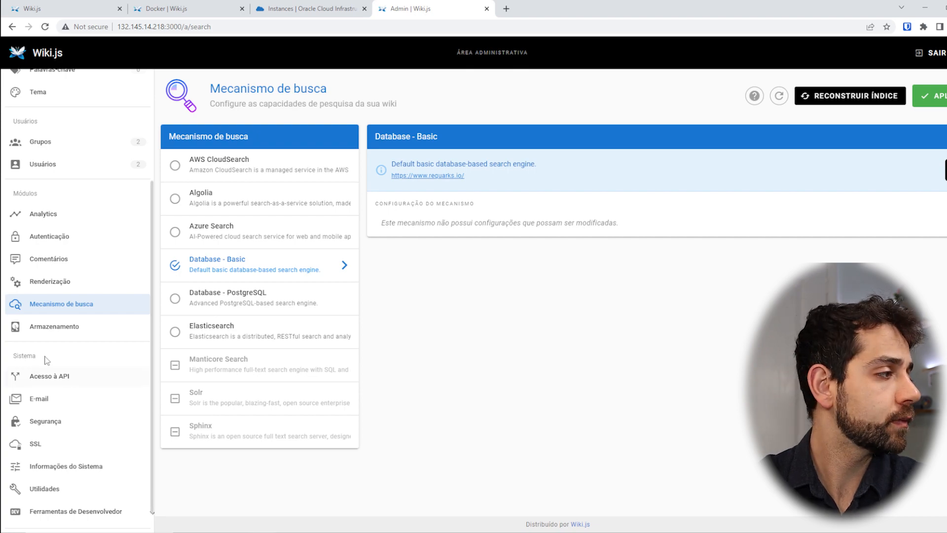
- Open the storage module and examine the backup destinations and the Local File System path, daily backup and sync direction options
click(74, 326)
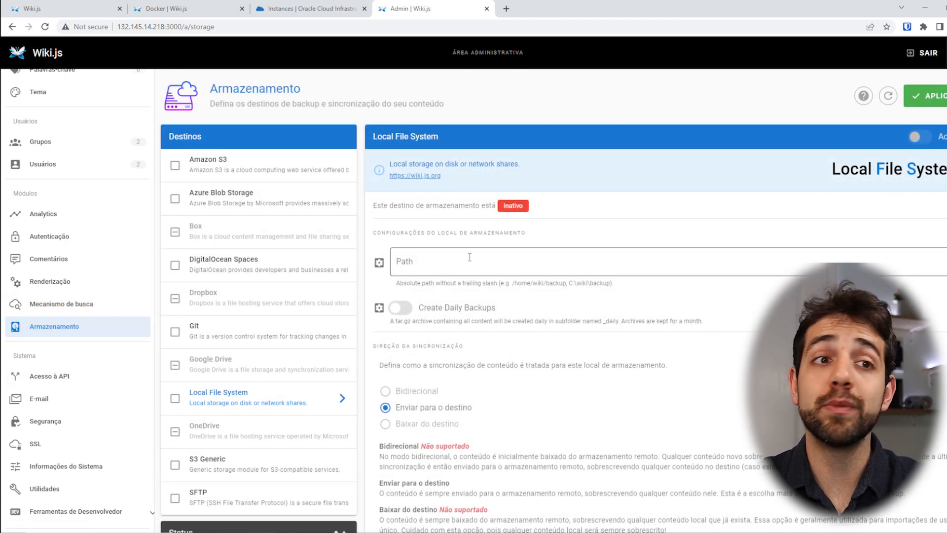
scroll(264, 264, down, 4)
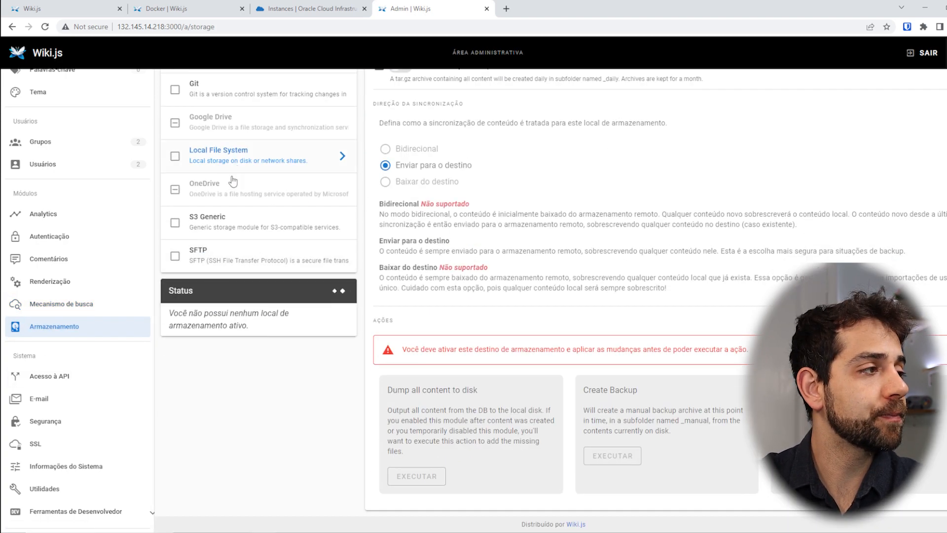
scroll(237, 177, up, 4)
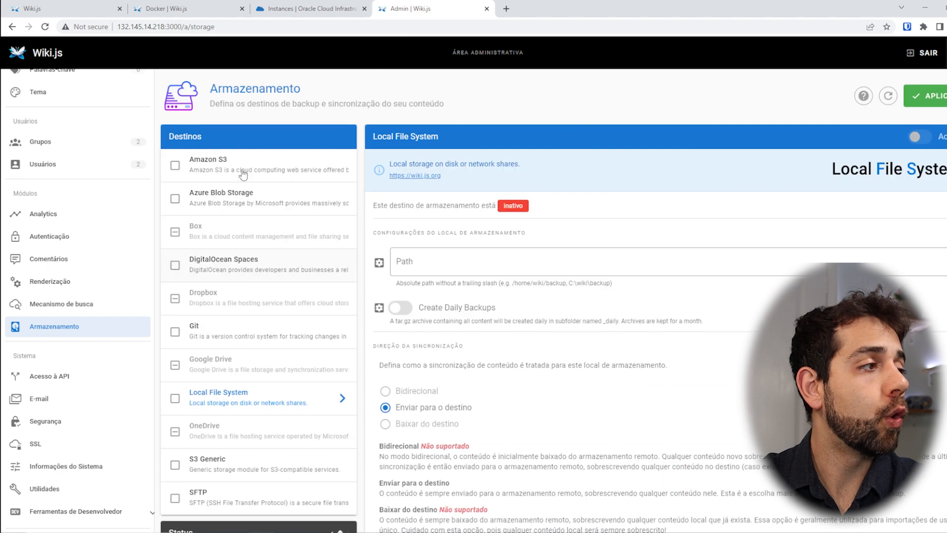
click(254, 412)
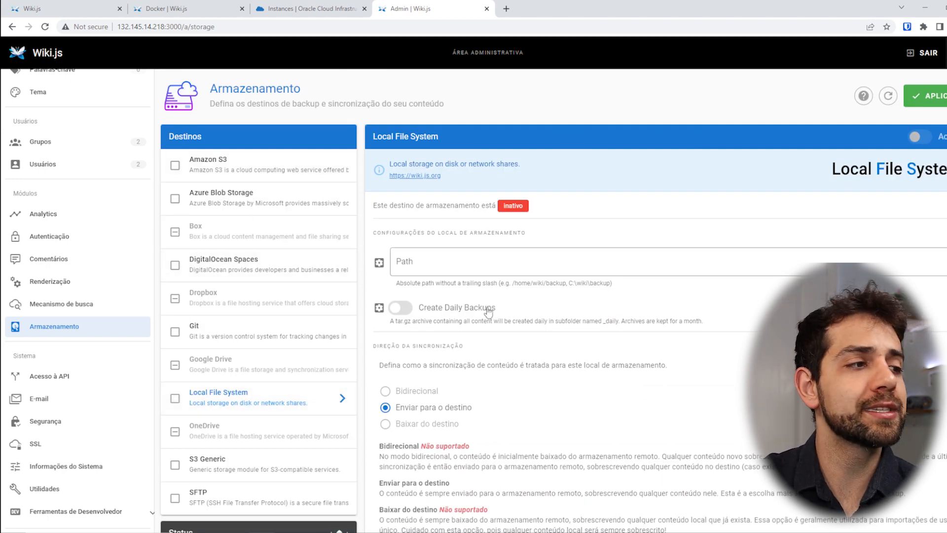
scroll(680, 296, down, 2)
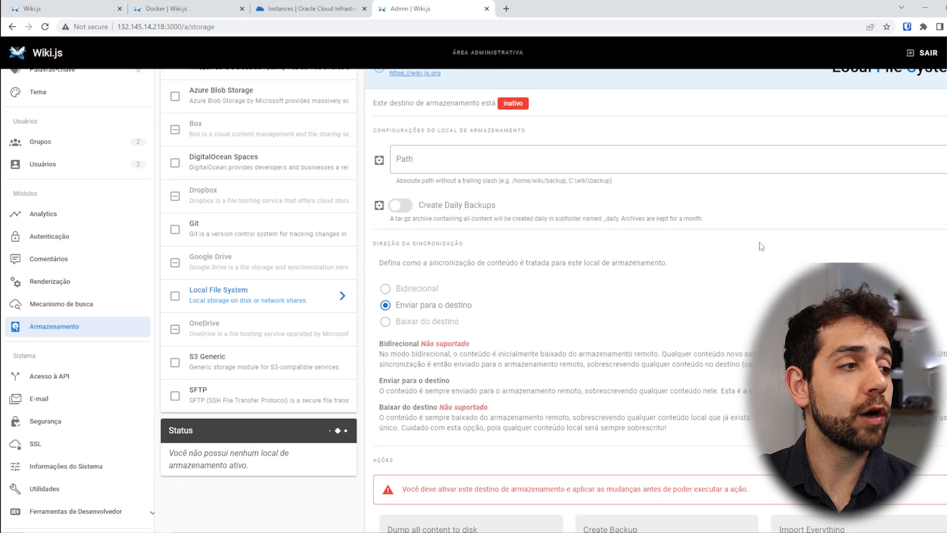
scroll(756, 249, up, 2)
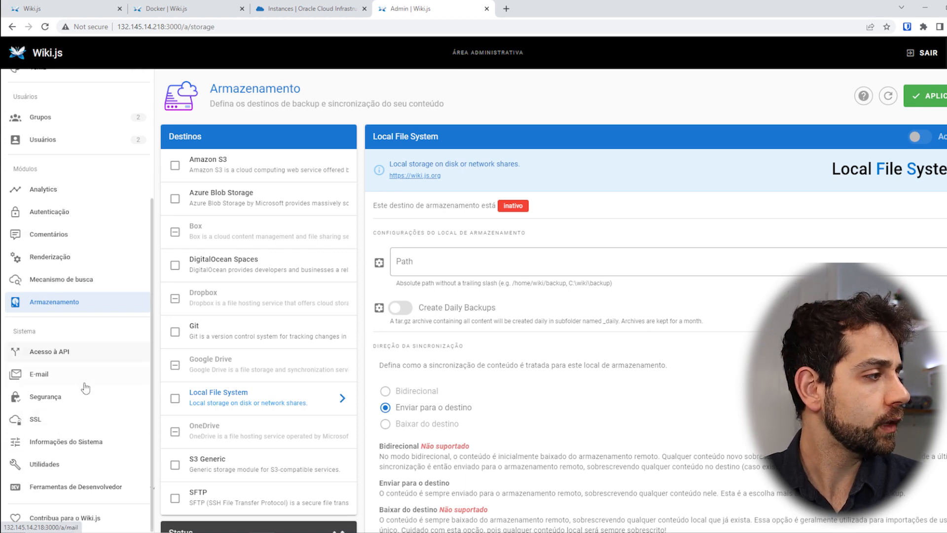
- Open the e-mail settings and examine the sender, SMTP, DKIM and test e-mail fields
scroll(78, 385, down, 3)
click(42, 381)
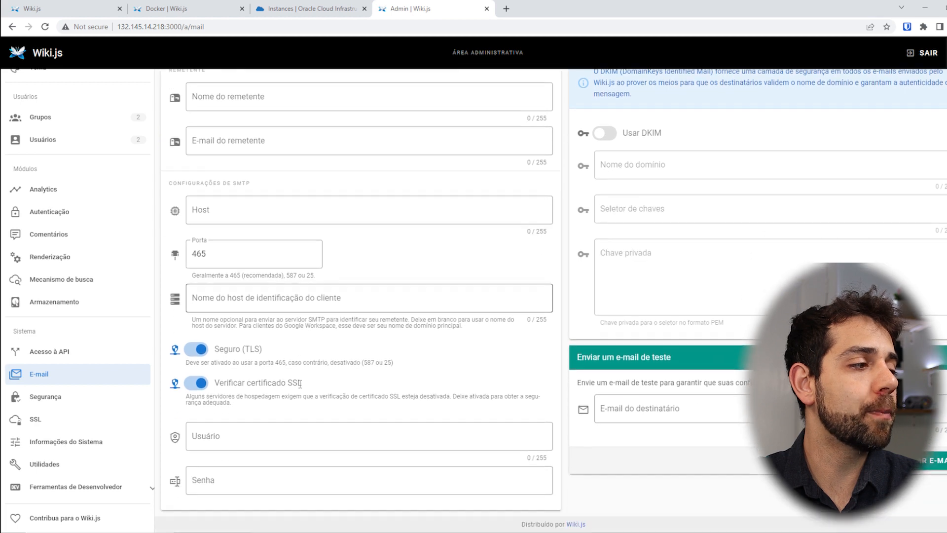
scroll(300, 385, down, 2)
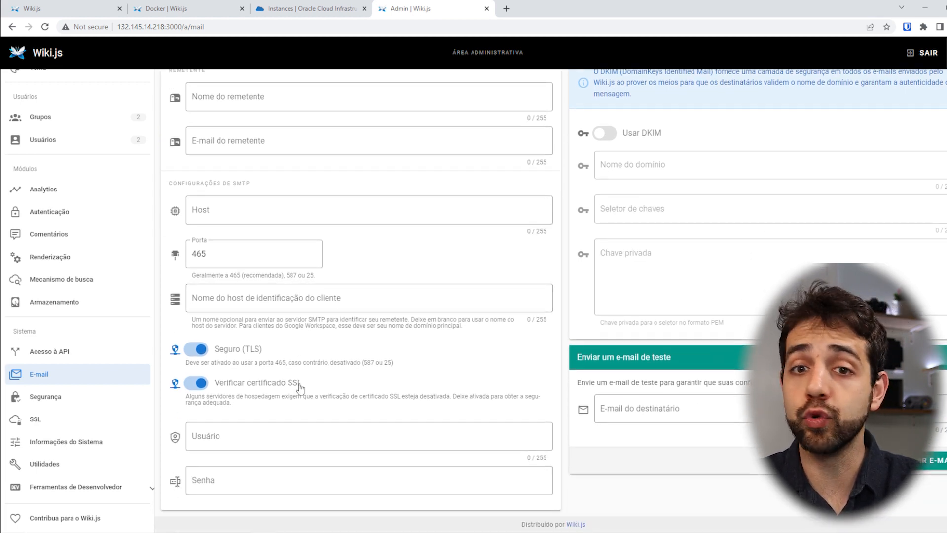
scroll(792, 115, up, 2)
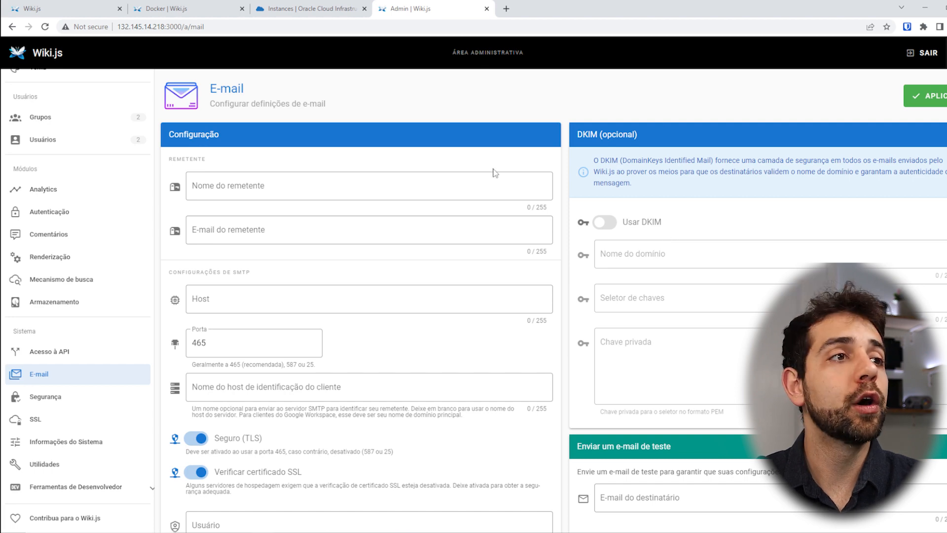
scroll(470, 249, down, 2)
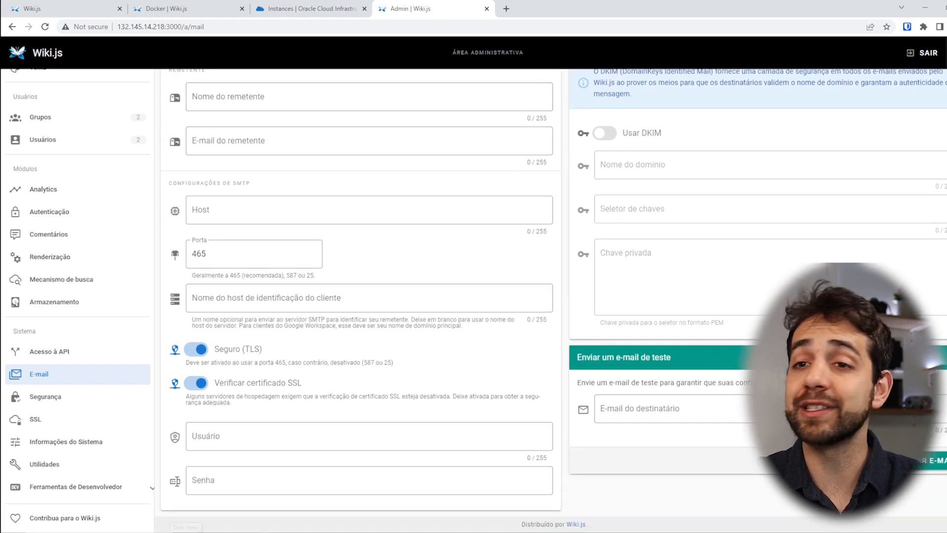
- View the security settings, then check the provider and HTTP port on the SSL page
click(58, 397)
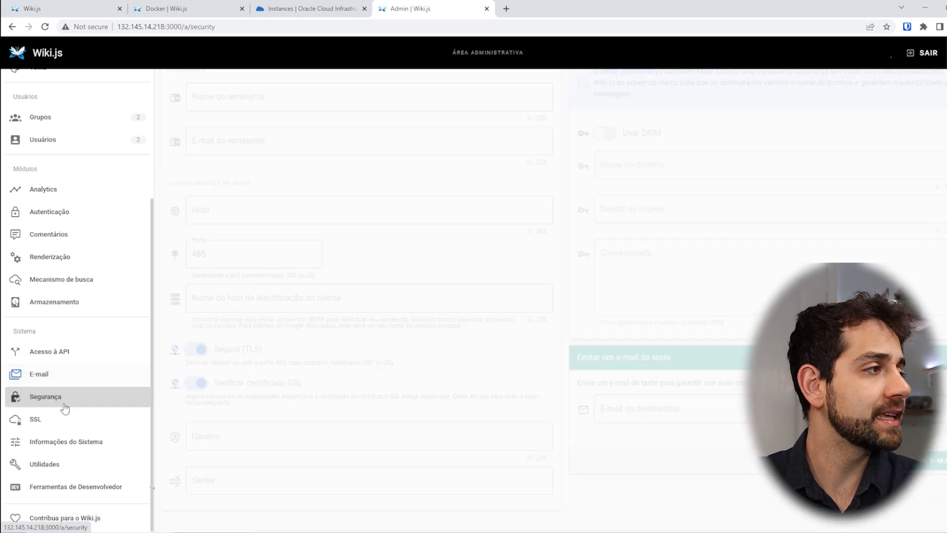
scroll(335, 186, up, 1)
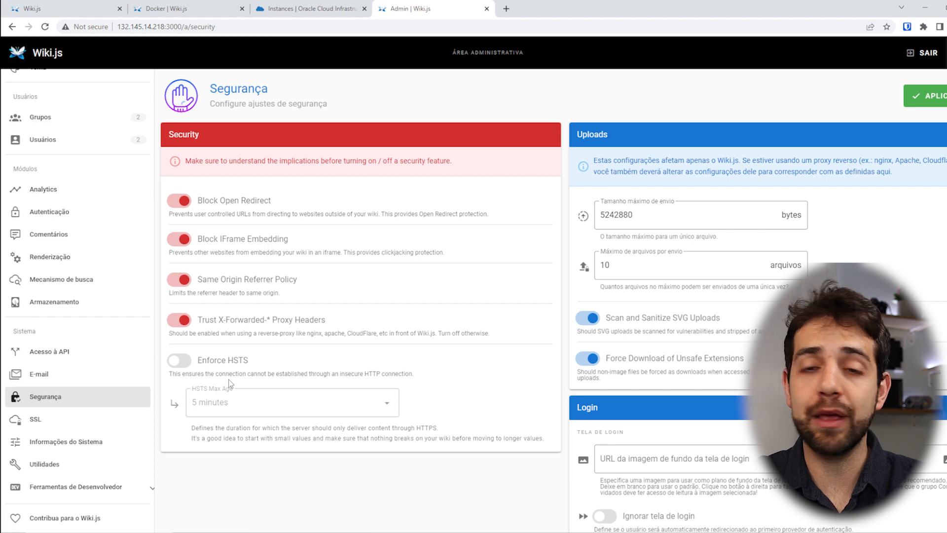
click(37, 419)
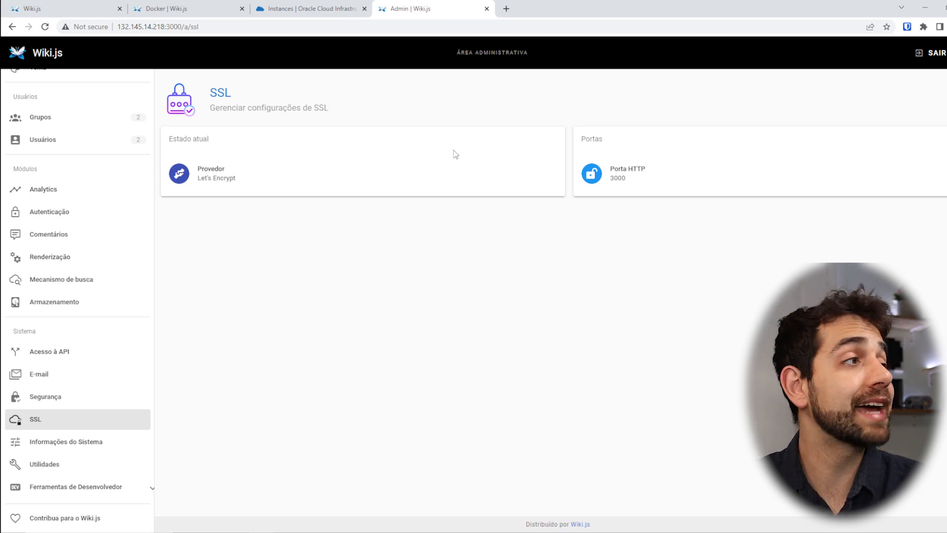
drag(202, 179, 242, 181)
drag(634, 180, 622, 180)
- Open the system information and check the host's CPU core count and total RAM
click(68, 449)
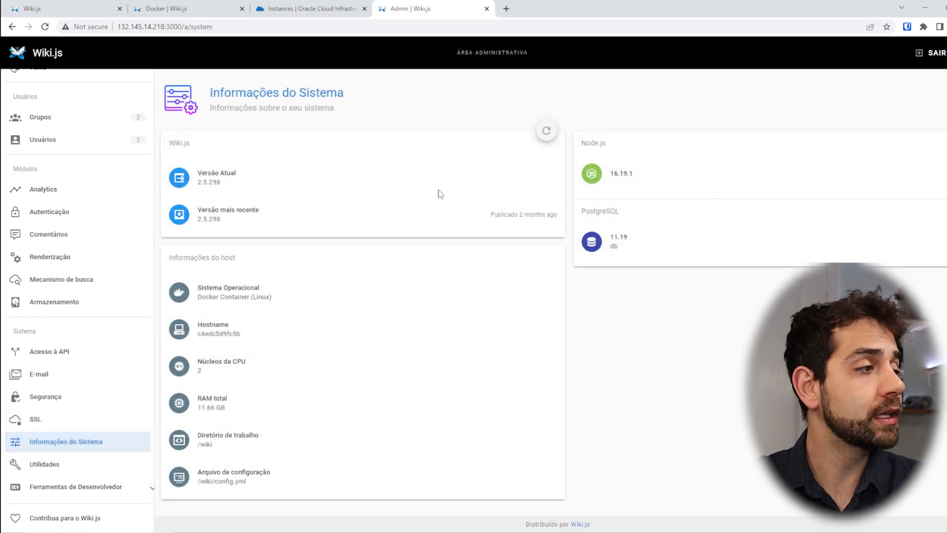
drag(197, 362, 276, 365)
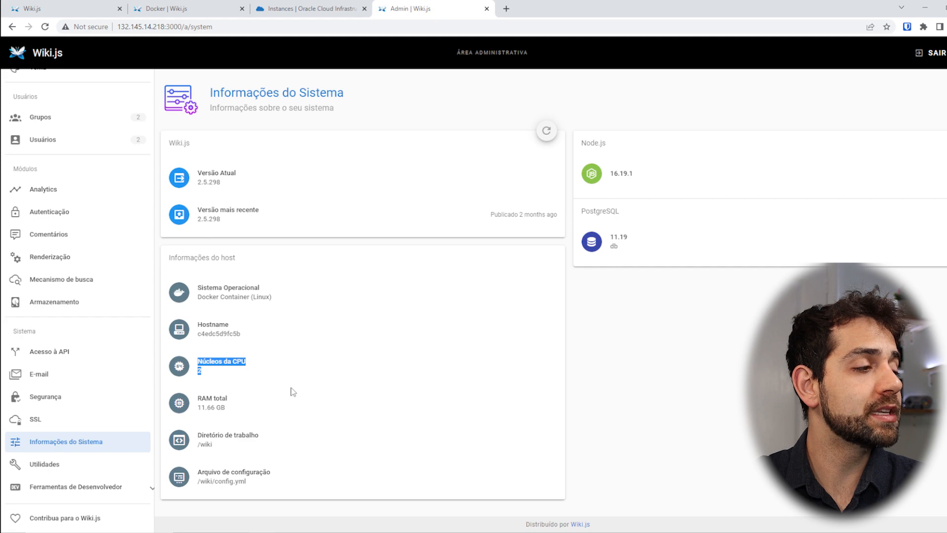
drag(206, 399, 254, 410)
- Open the utilities and look through the content, export to disk, cache clearing and Wiki.js 1.x import tools
click(79, 462)
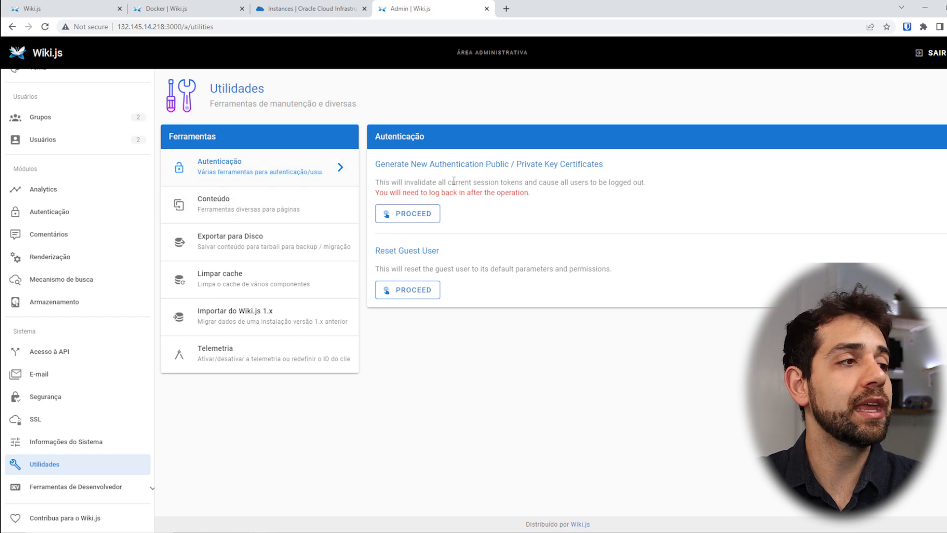
click(320, 217)
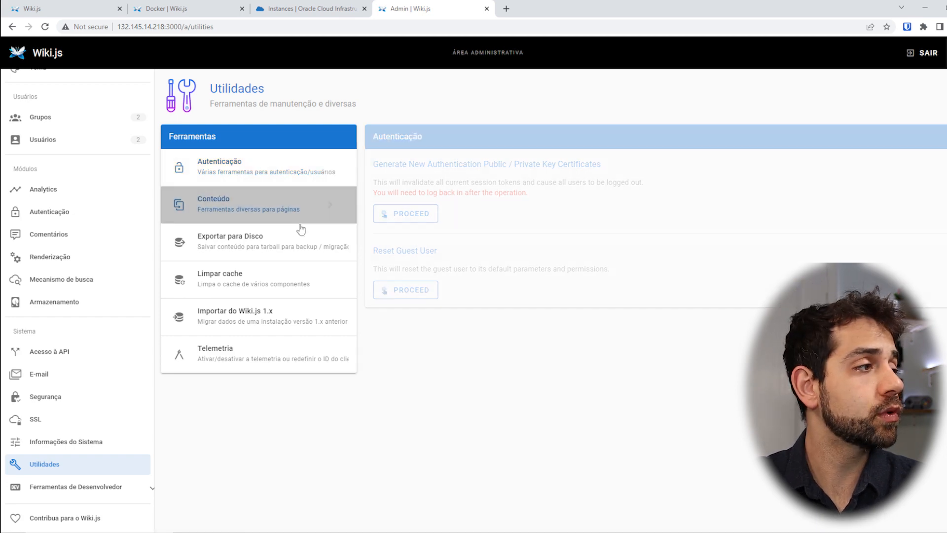
click(300, 245)
scroll(478, 312, down, 3)
scroll(536, 473, up, 3)
click(242, 289)
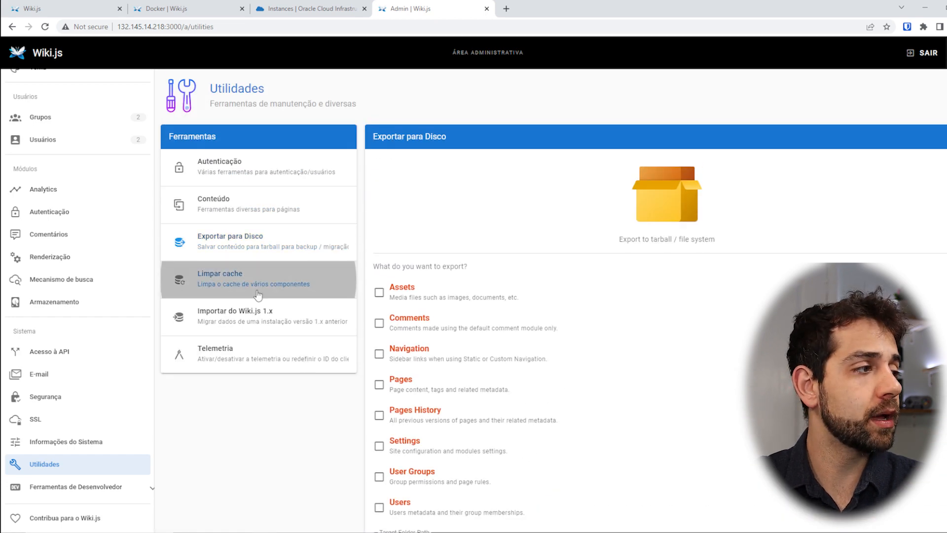
click(246, 324)
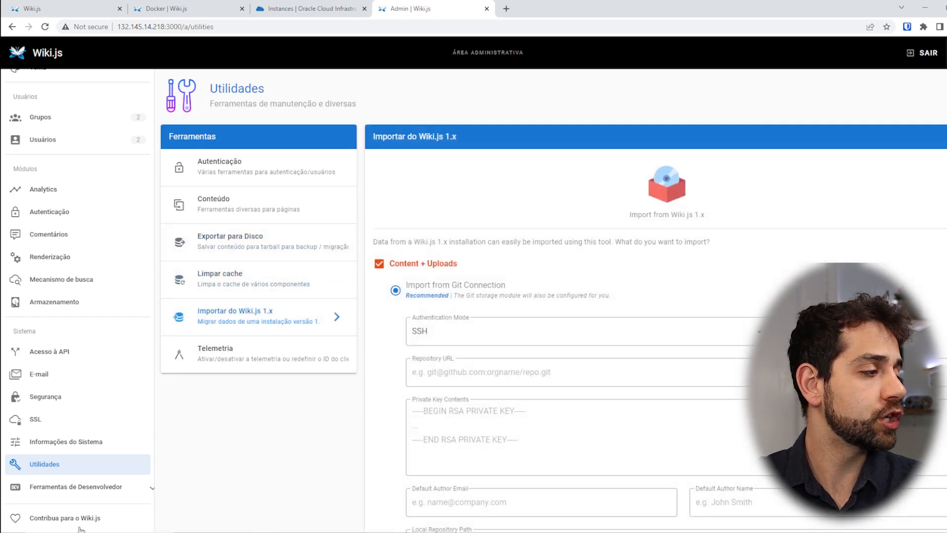
click(81, 486)
scroll(82, 493, down, 5)
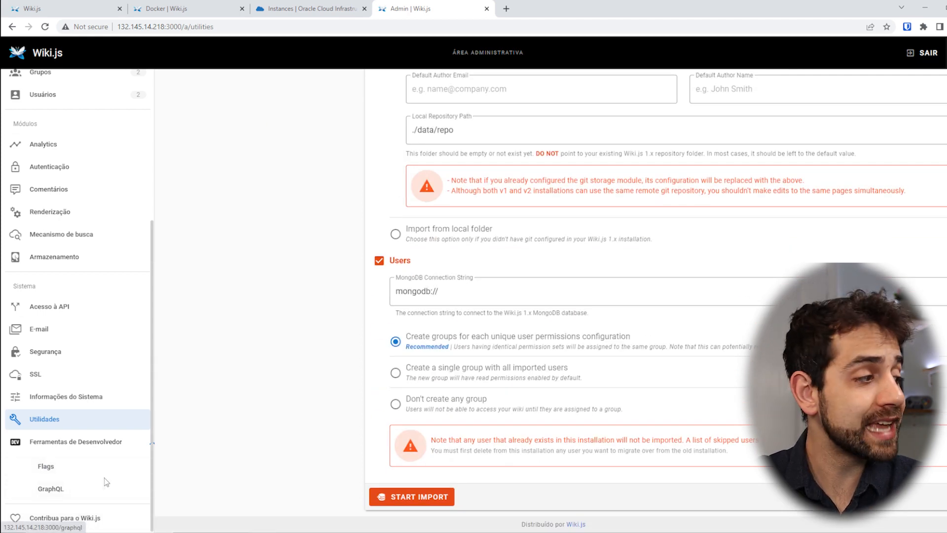
click(123, 447)
scroll(186, 356, up, 8)
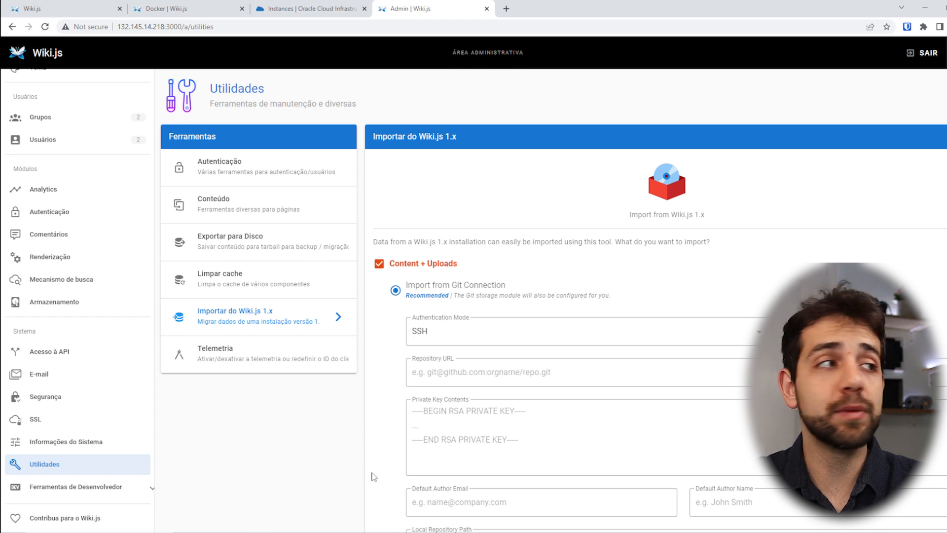
- View the developer tool flags and open the GraphQL playground
scroll(374, 476, down, 5)
click(99, 486)
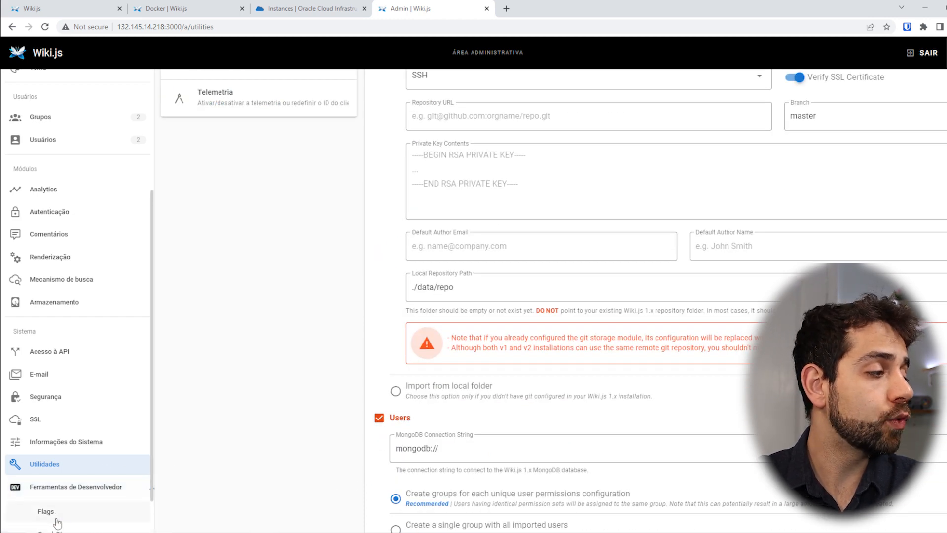
click(56, 518)
scroll(59, 513, down, 2)
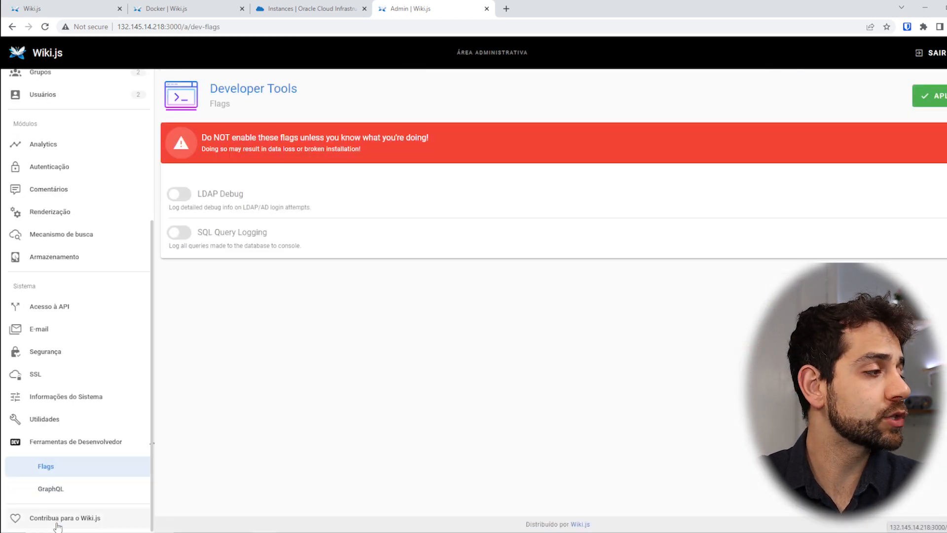
click(87, 492)
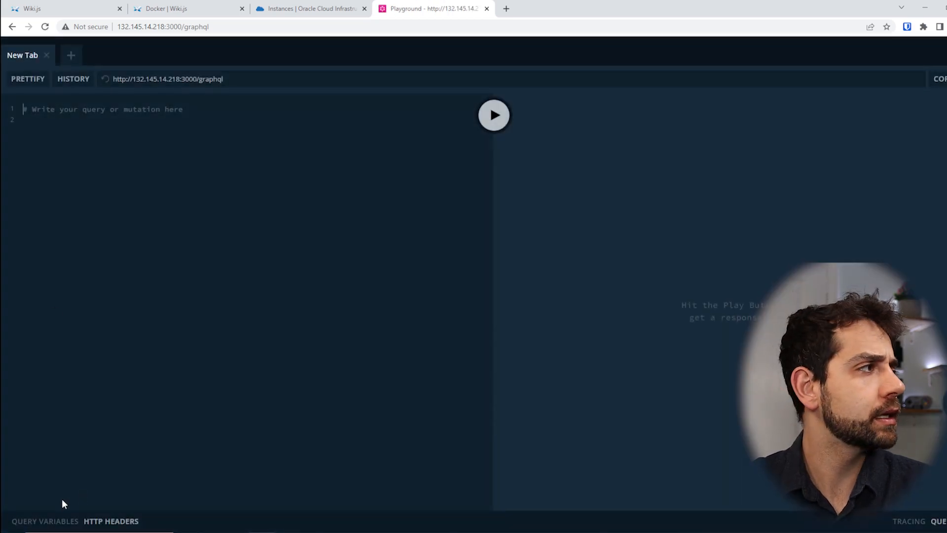